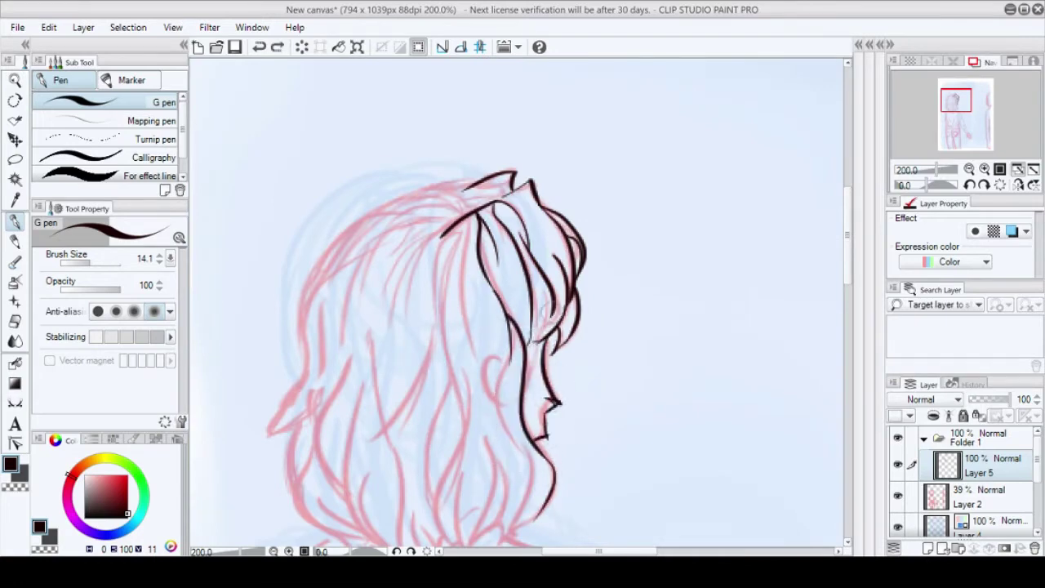
- Ink hair strands falling from the parting with the G pen and erase the inked face profile using the Rough eraser
left_click_drag(434, 310, 369, 479)
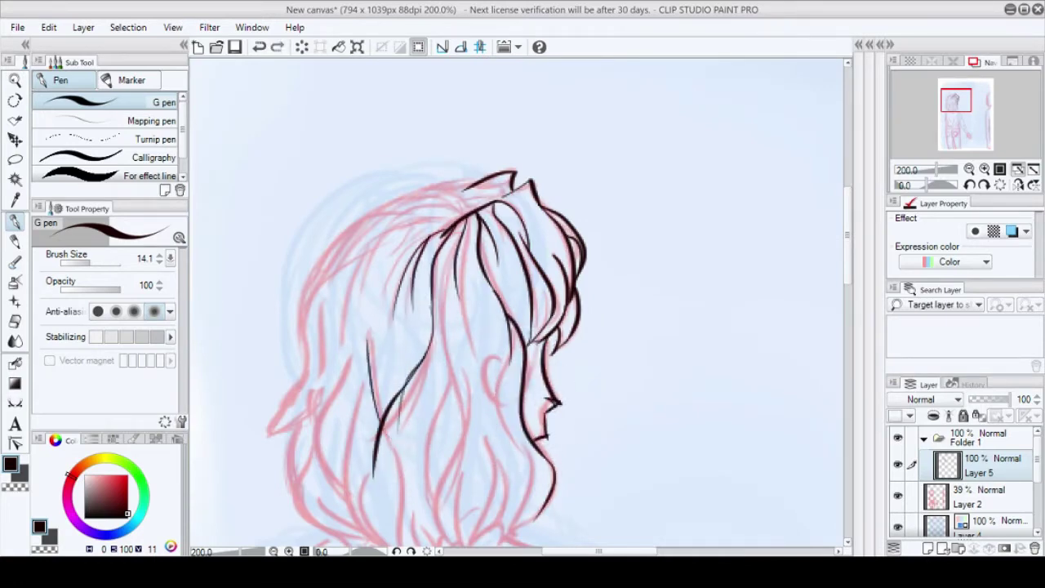
left_click_drag(437, 338, 394, 433)
scroll(408, 409, "down", 3)
key("e")
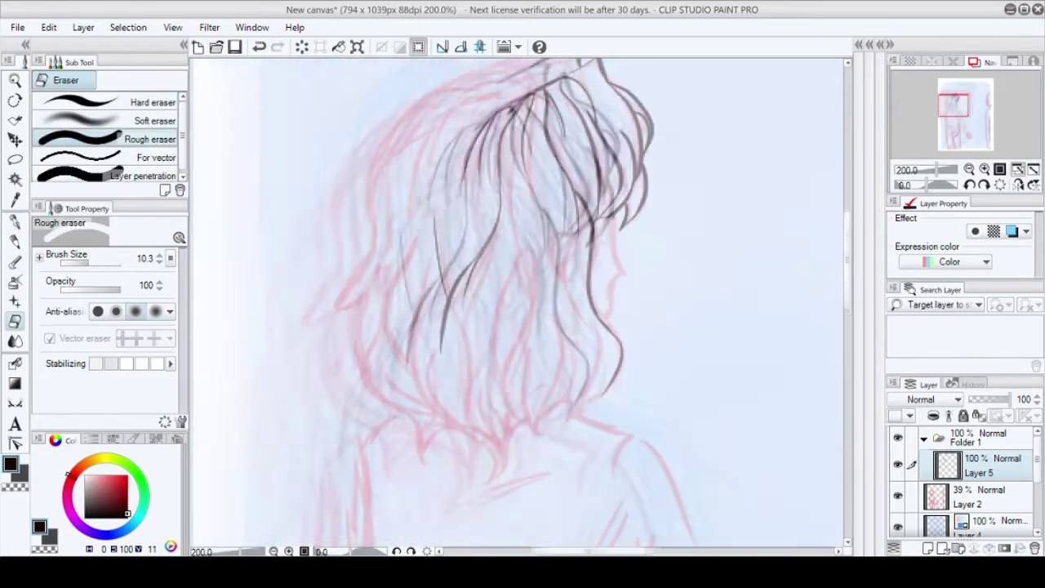
scroll(523, 302, "up", 2)
- Ink the crown outline and the strands fanning out from the parting over the red hair sketch
key("p")
left_click_drag(508, 259, 612, 225)
left_click_drag(577, 214, 639, 243)
left_click_drag(701, 210, 750, 224)
left_click_drag(583, 264, 433, 356)
left_click_drag(461, 336, 389, 449)
left_click_drag(642, 160, 409, 384)
left_click_drag(595, 207, 395, 353)
left_click_drag(459, 238, 376, 410)
- Ink the back edge of the hair down to its pointed flick, plus the long curved strands beside it
scroll(522, 302, "down", 3)
left_click_drag(620, 115, 480, 214)
left_click_drag(575, 155, 343, 523)
left_click_drag(510, 285, 426, 390)
left_click_drag(501, 131, 424, 360)
scroll(523, 302, "down", 2)
key("e")
left_click_drag(351, 255, 322, 343)
key("p")
left_click_drag(333, 292, 310, 356)
key("ctrl+z")
left_click_drag(384, 329, 339, 490)
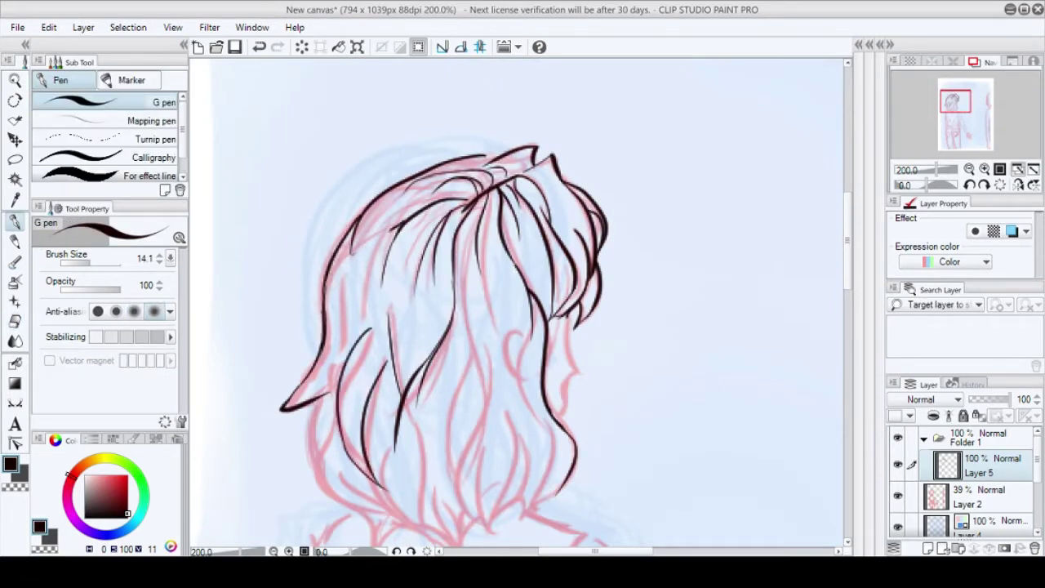
- Ink the lower back contour of the hair and its curled ends at the nape
left_click_drag(327, 375, 335, 490)
left_click_drag(343, 449, 396, 531)
scroll(523, 302, "down", 2)
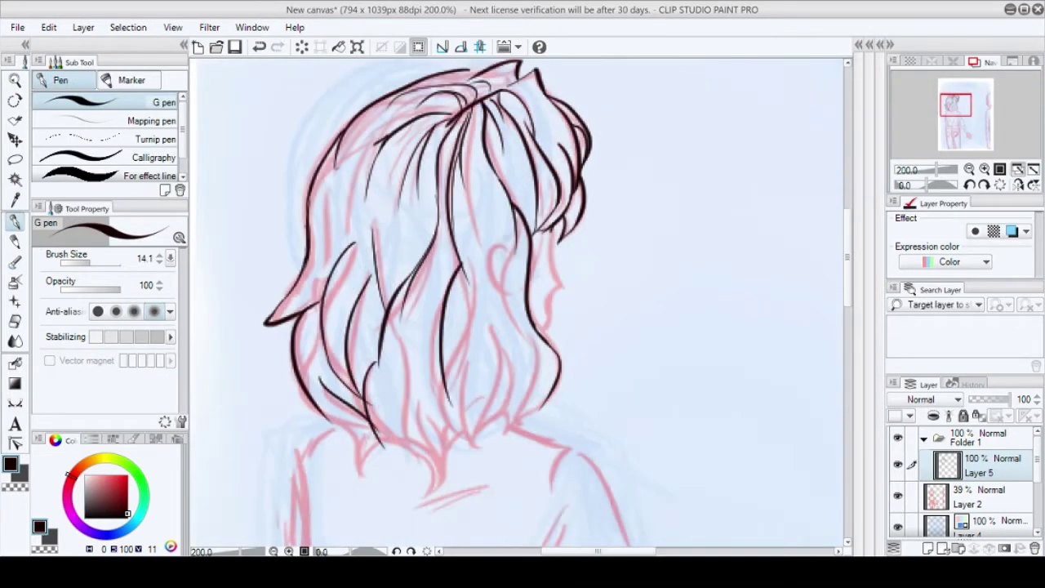
scroll(520, 335, "up", 2)
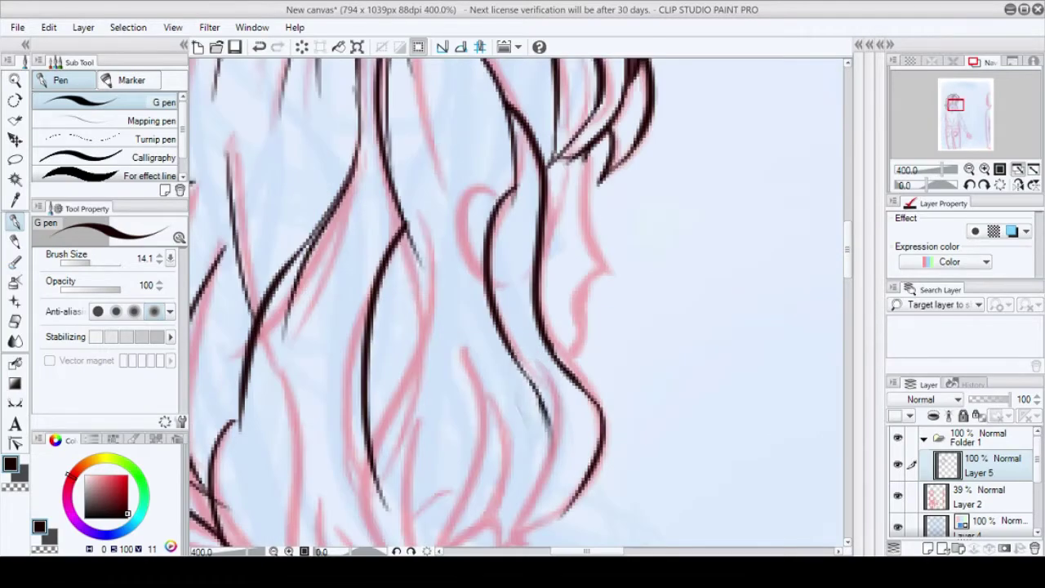
- Ink the remaining wavy strands through the lower half of the hair and beside the ear
scroll(519, 335, "down", 2)
left_click_drag(294, 343, 374, 464)
left_click_drag(384, 433, 408, 514)
scroll(522, 302, "down", 3)
left_click_drag(593, 222, 489, 413)
left_click_drag(691, 114, 577, 323)
scroll(523, 302, "up", 3)
mouse_move(490, 156)
left_mouse_down()
mouse_move(541, 320)
mouse_move(445, 374)
left_mouse_up()
left_click_drag(566, 398, 554, 464)
scroll(523, 302, "down", 3)
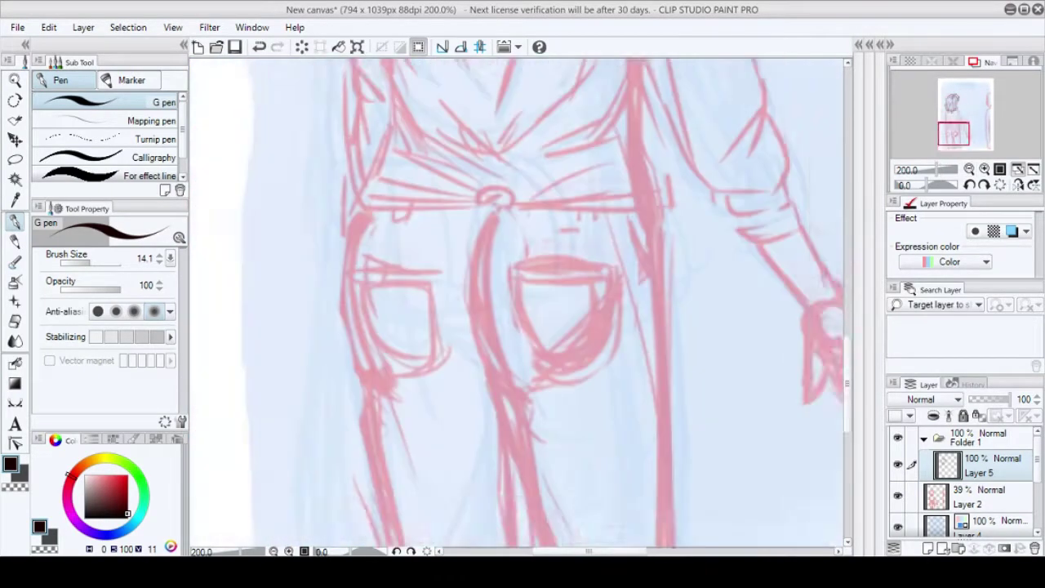
left_click_drag(473, 392, 612, 417)
left_click_drag(596, 336, 674, 400)
left_click(698, 371)
left_click(727, 374)
left_click(758, 364)
key("ctrl+z")
key("ctrl+z")
key("ctrl+z")
key("ctrl+z")
key("ctrl+z")
scroll(523, 302, "down", 1)
mouse_move(374, 204)
left_mouse_down()
mouse_move(394, 260)
mouse_move(413, 457)
left_mouse_up()
key("ctrl+z")
key("ctrl+z")
- Outline the trousers' waistline and lower legs in black with the G pen at size 24.9
left_click_drag(398, 251, 614, 238)
scroll(523, 303, "down", 3)
left_click_drag(388, 94, 490, 302)
left_click_drag(627, 74, 544, 302)
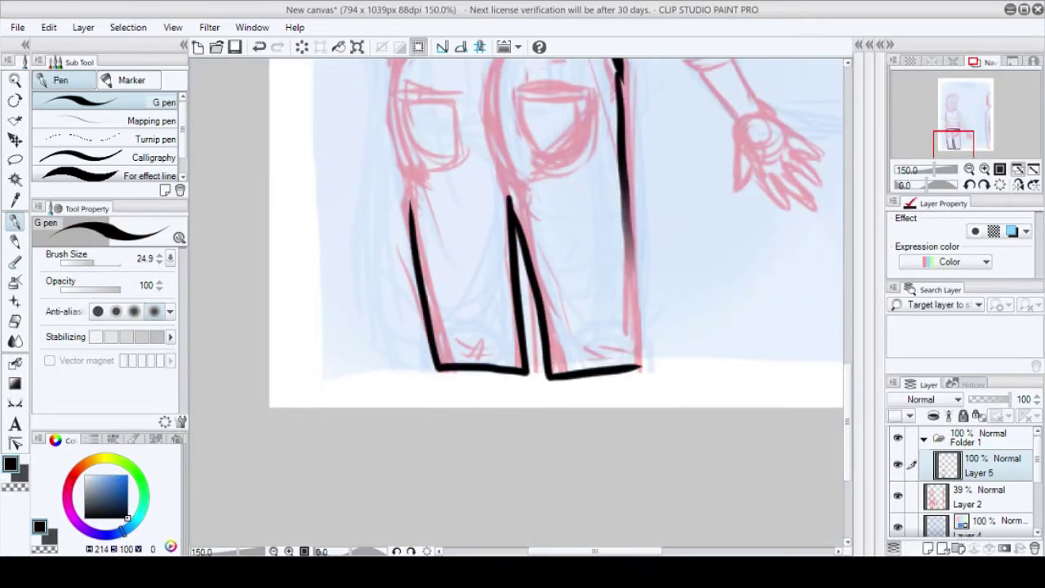
- Close the black trouser outline along the hips and outer legs, and thicken the inner leg line
scroll(523, 302, "up", 3)
key("e")
key("p")
left_click_drag(423, 241, 445, 441)
left_click_drag(645, 242, 633, 299)
scroll(522, 302, "down", 3)
key("e")
key("p")
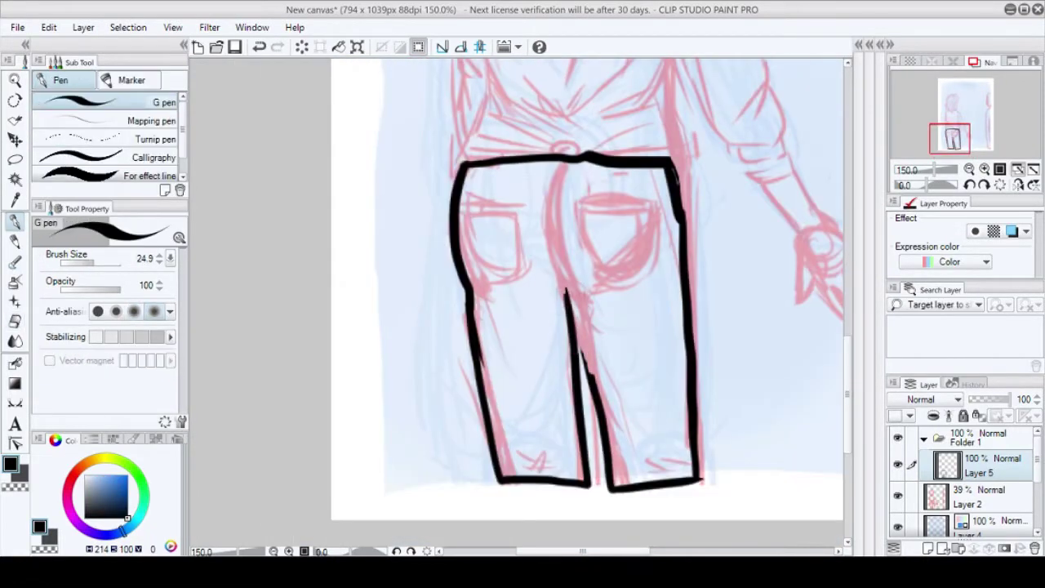
left_click_drag(567, 286, 597, 381)
- Auto-select the area inside the trouser outline, fill it with black, and clear the selection
key("p")
key("e")
key("w")
left_click(522, 343)
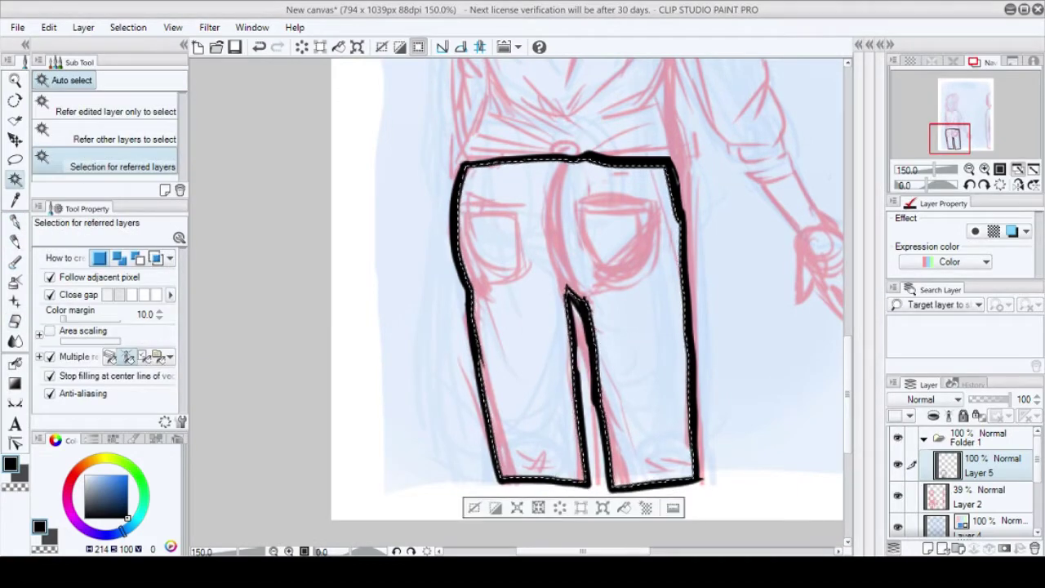
key("alt+BackSpace")
key("e")
key("ctrl+d")
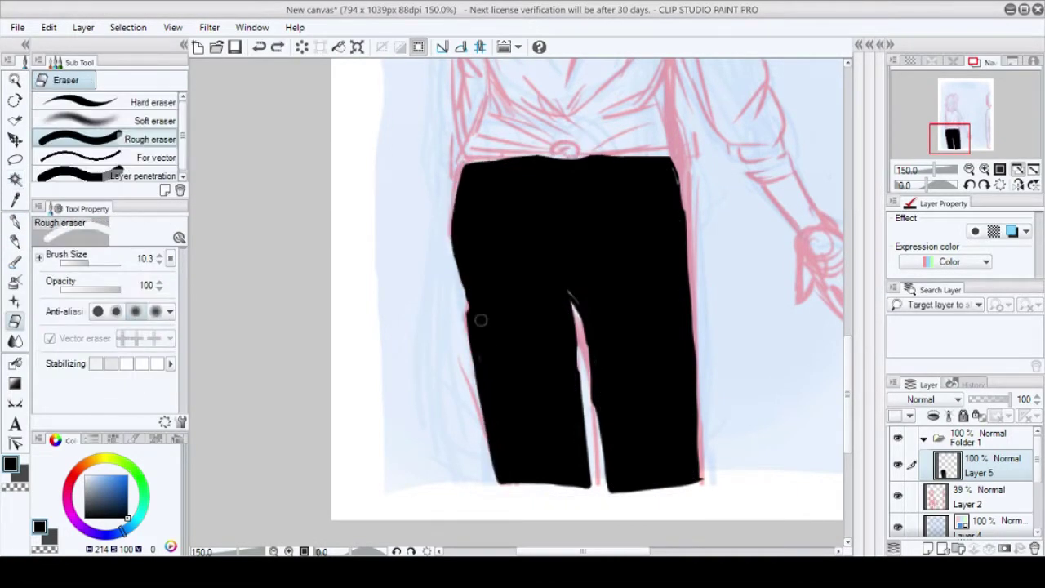
- Clean up the uneven side edges and hems of the black trousers with the Rough eraser
left_click_drag(478, 315, 368, 262)
key("[")
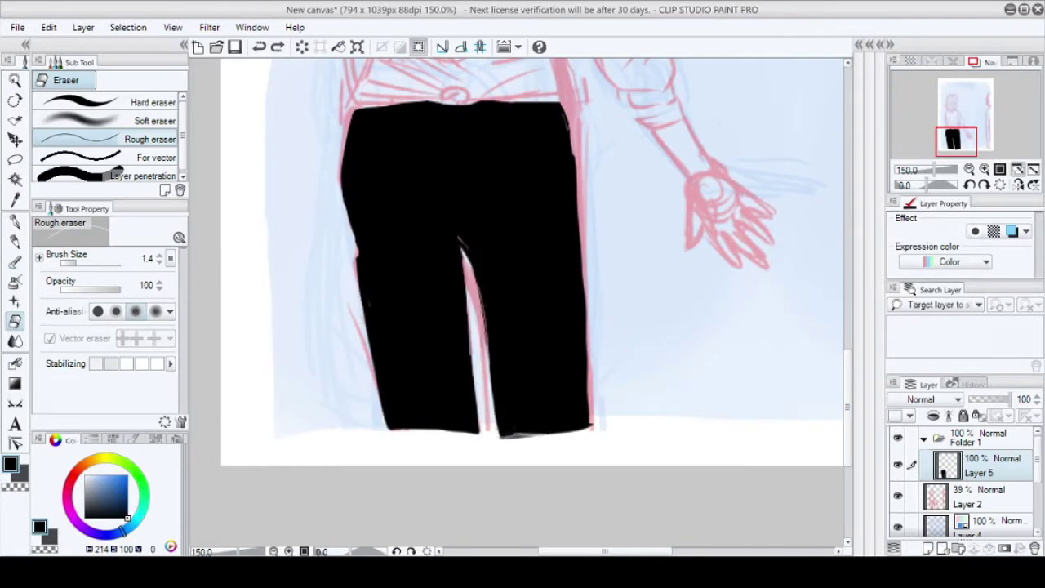
left_click_drag(290, 296, 241, 372)
key("]")
key("]")
key("]")
key("]")
key("]")
key("]")
key("]")
key("]")
key("]")
key("]")
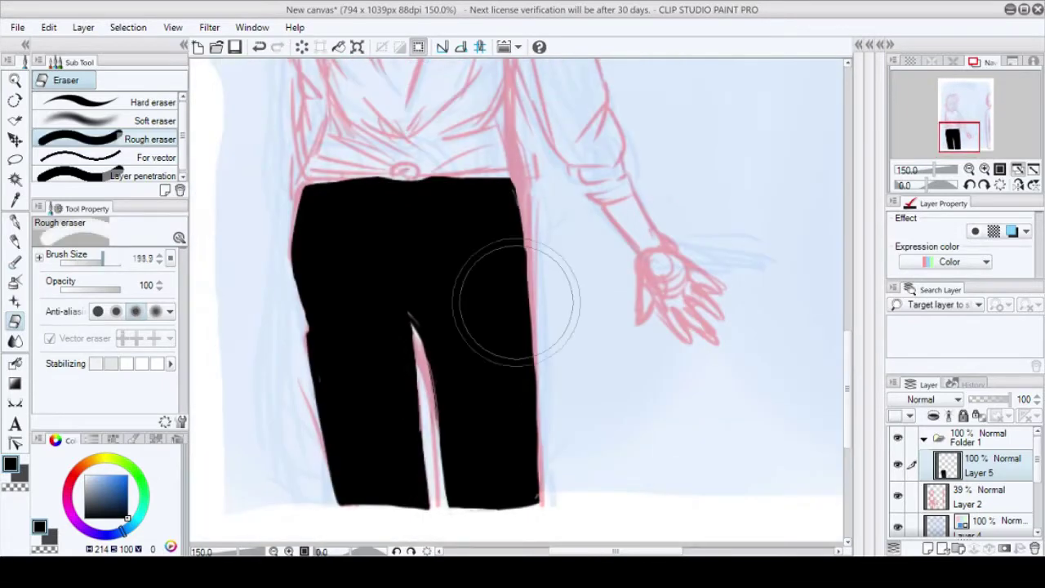
- Create a new layer and draw a white curved seat seam on the trousers with the G pen
key("p")
key("ctrl+shift+n")
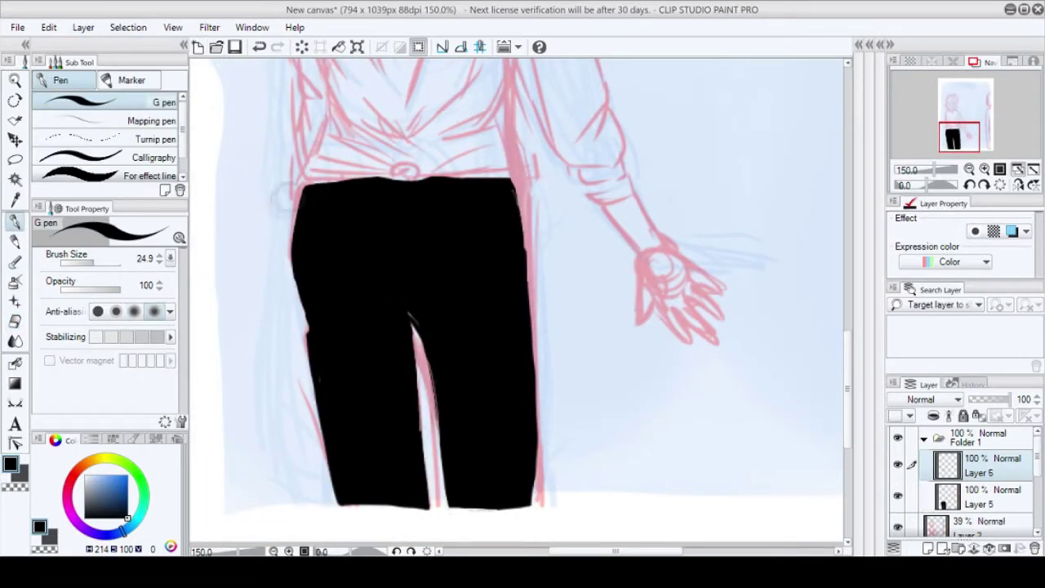
key("x")
key("ctrl+plus")
left_click_drag(535, 214, 553, 214)
left_click_drag(474, 249, 494, 376)
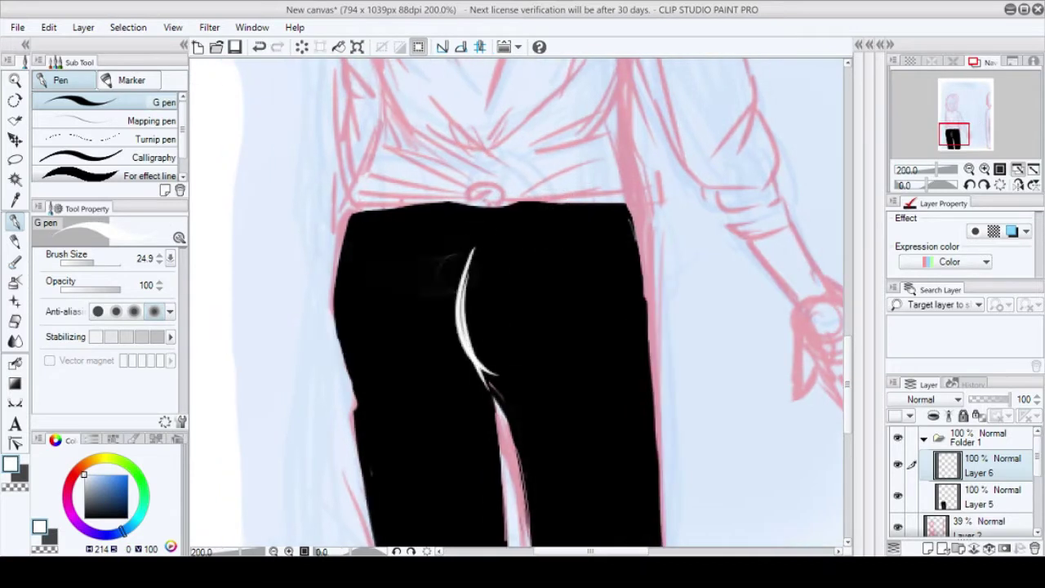
- Draw the white hip contour, belt loops and both back pockets on the black trousers
left_click_drag(351, 220, 371, 388)
left_click_drag(350, 218, 388, 214)
left_click_drag(353, 265, 423, 270)
left_click_drag(359, 280, 417, 280)
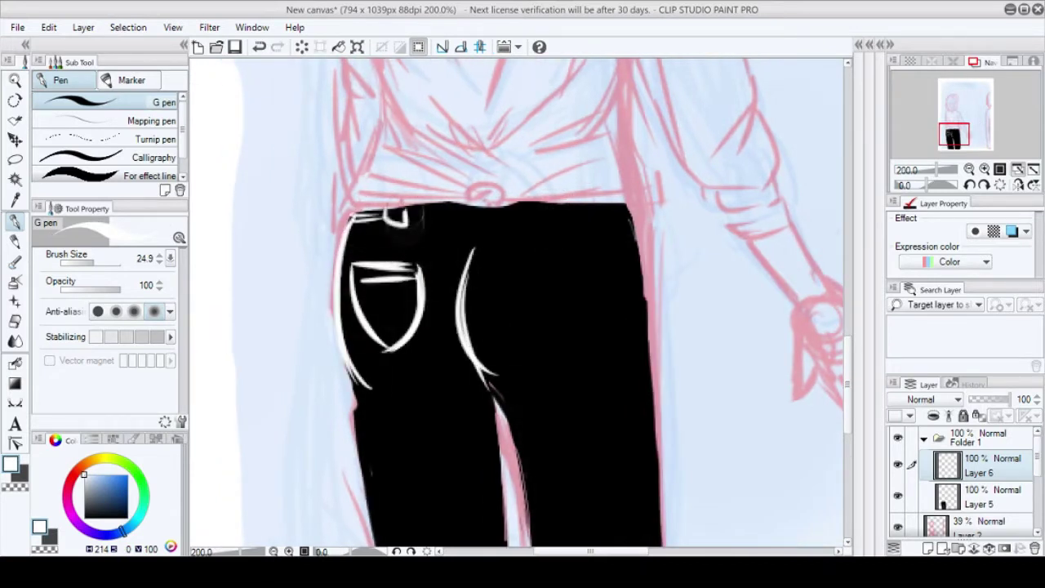
left_click_drag(503, 261, 591, 260)
left_click_drag(501, 272, 604, 273)
left_click_drag(582, 260, 618, 263)
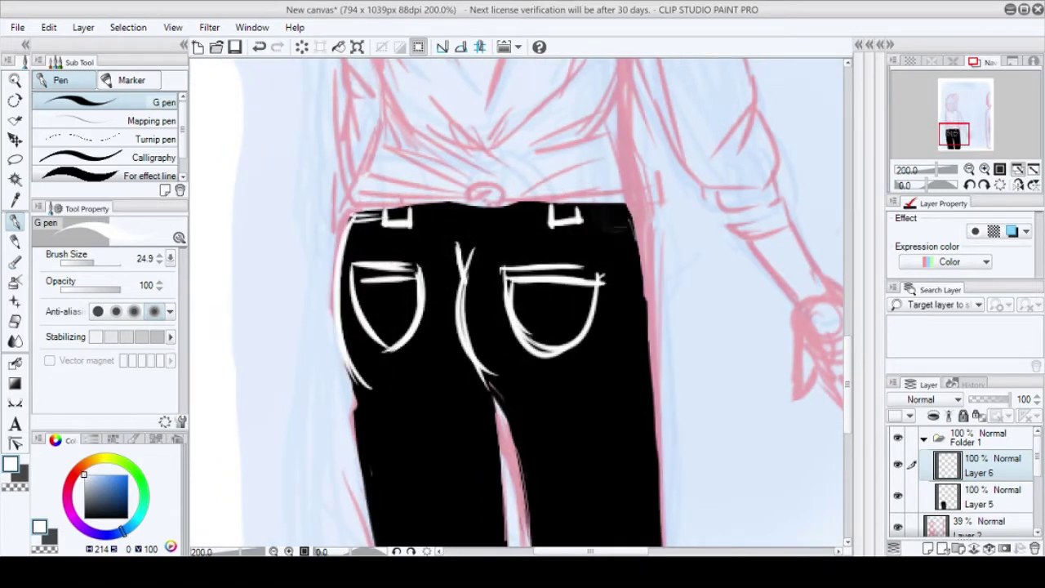
- Paint a white label on the waistband and hand-letter it in black with the Mapping pen
left_click_drag(522, 326, 538, 378)
mouse_move(449, 274)
left_mouse_down()
mouse_move(572, 262)
mouse_move(547, 263)
left_mouse_up()
key("ctrl+plus")
key("x")
left_click(151, 120)
left_click_drag(484, 235, 467, 245)
left_click_drag(502, 252, 522, 248)
key("ctrl+minus")
key("ctrl+minus")
key("ctrl+minus")
key("ctrl+minus")
key("ctrl+plus")
key("x")
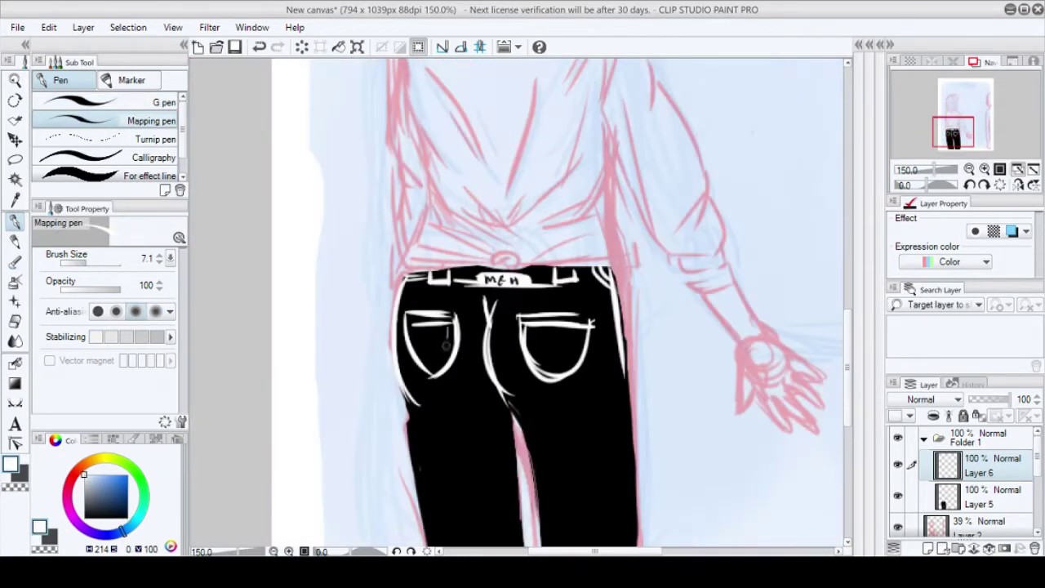
- Draw white contour lines down both trouser legs, with creases below the seat, using the G pen
left_click(162, 103)
scroll(523, 326, "down", 5)
left_click_drag(386, 212, 407, 359)
left_click_drag(392, 253, 418, 390)
left_click_drag(490, 212, 498, 398)
left_click_drag(594, 159, 604, 395)
mouse_move(504, 236)
left_mouse_down()
mouse_move(523, 384)
mouse_move(551, 282)
left_mouse_up()
- Erase the black fill on Layer 5 that sticks out beyond the white leg contours
key("e")
left_click(992, 497)
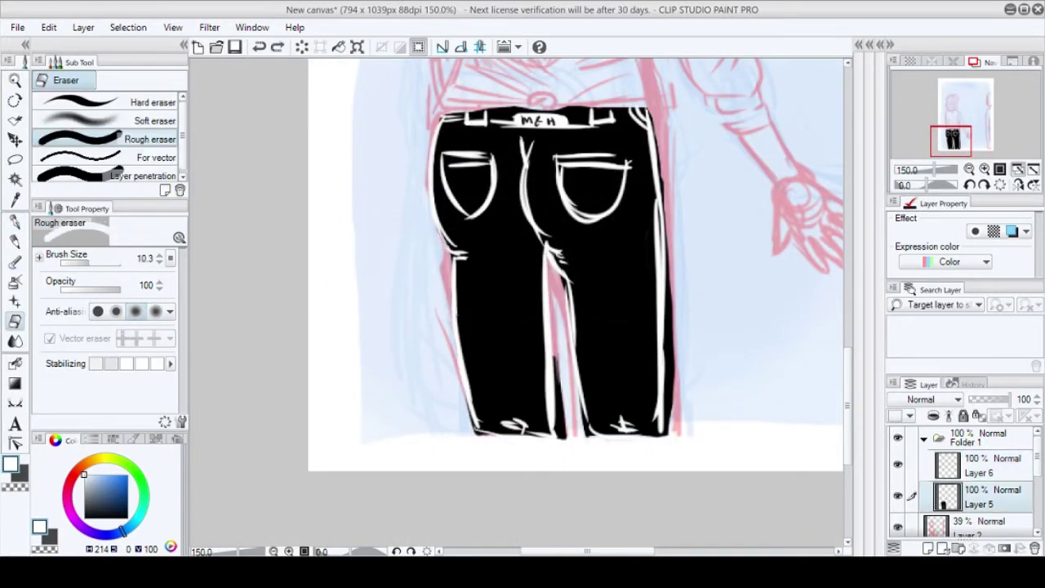
left_click_drag(668, 398, 645, 114)
key("ctrl+plus")
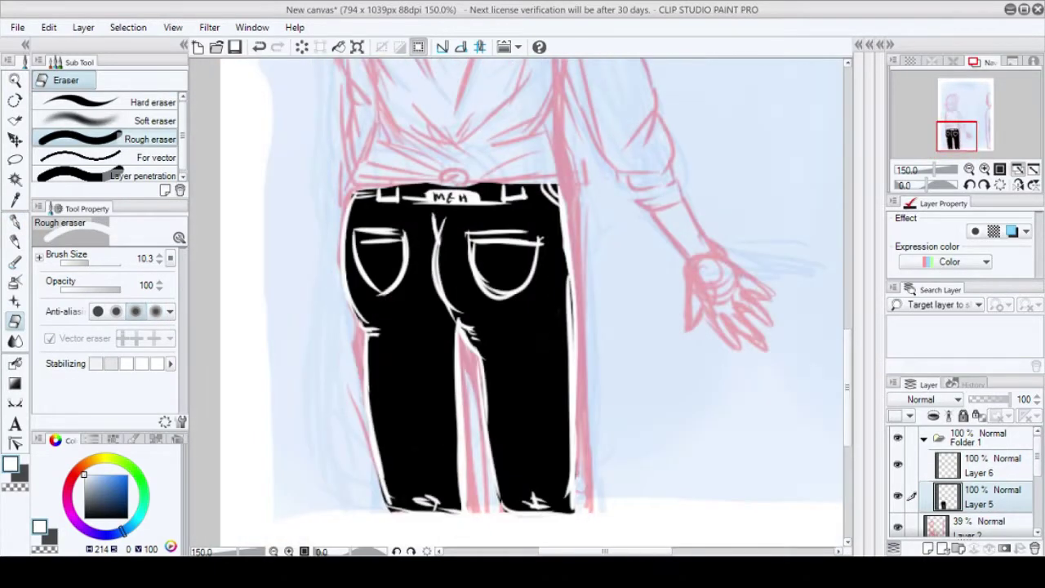
- Add white dashed stitching, pocket details and fine creases to the trousers with the G pen at size 10.0
key("p")
scroll(523, 327, "right", 2)
key("bracketleft")
key("bracketleft")
key("bracketleft")
key("bracketleft")
key("bracketleft")
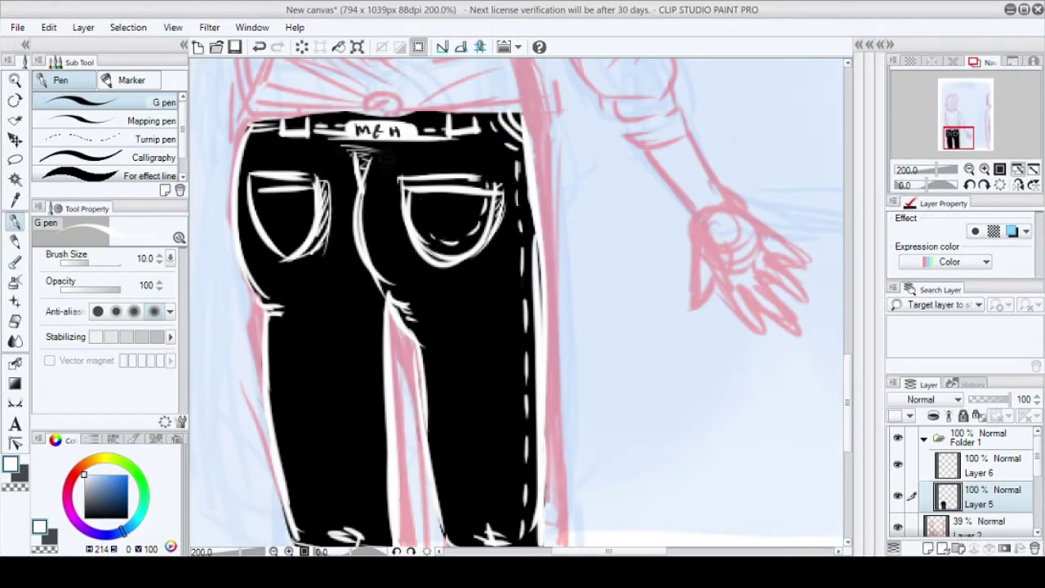
key("ctrl+minus")
key("ctrl+minus")
key("ctrl+plus")
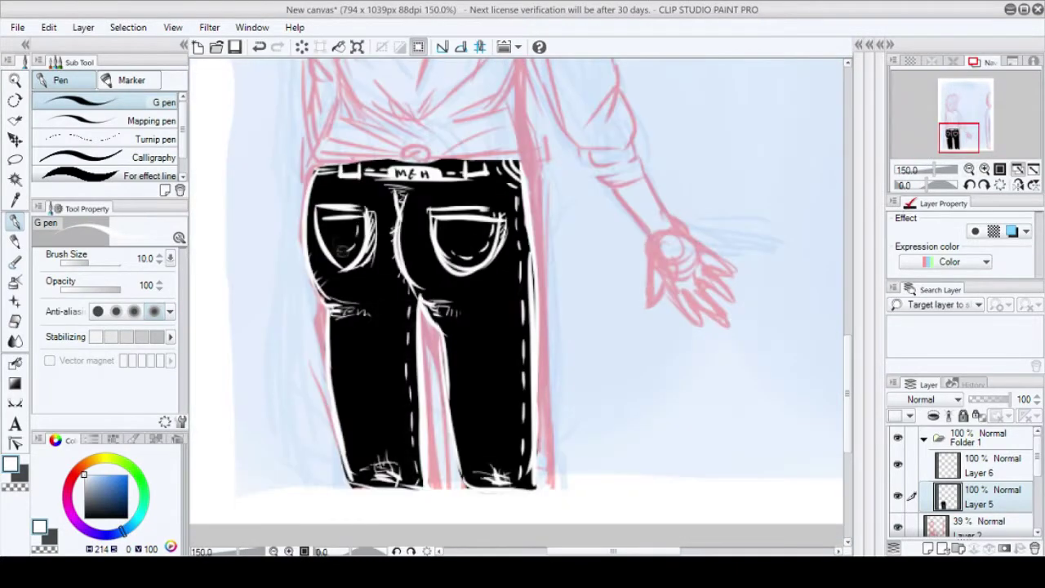
key("ctrl+plus")
key("ctrl+minus")
- Outline the shirt's body and sleeve in white with the G pen at size 22.0 and fill the shape with white
key("bracketright")
key("bracketright")
key("bracketright")
key("bracketright")
left_click_drag(384, 229, 420, 526)
mouse_move(331, 192)
left_mouse_down()
mouse_move(367, 467)
mouse_move(524, 298)
mouse_move(596, 337)
mouse_move(411, 238)
mouse_move(366, 181)
left_mouse_up()
key("w")
left_click(535, 211)
key("alt+BackSpace")
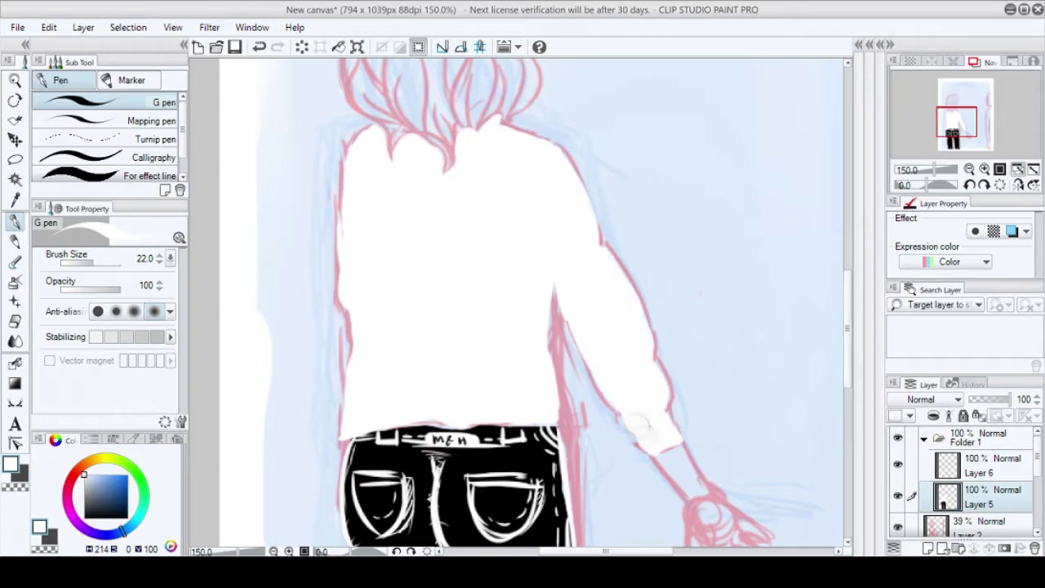
- Lasso-select the trousers and apply a transform to fit them beneath the white shirt
key("ctrl+minus")
key("ctrl+minus")
key("m")
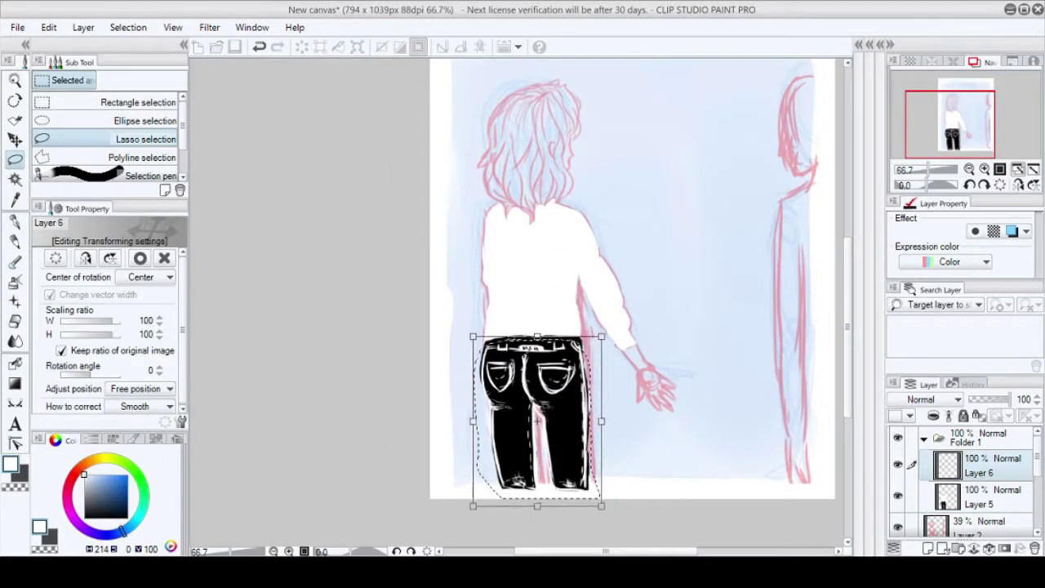
key("Return")
- Ink the shirt's sleeve, cuff and V-shaped back folds in black on Layer 6 with the G pen at size 22.0
key("ctrl+plus")
key("ctrl+plus")
key("p")
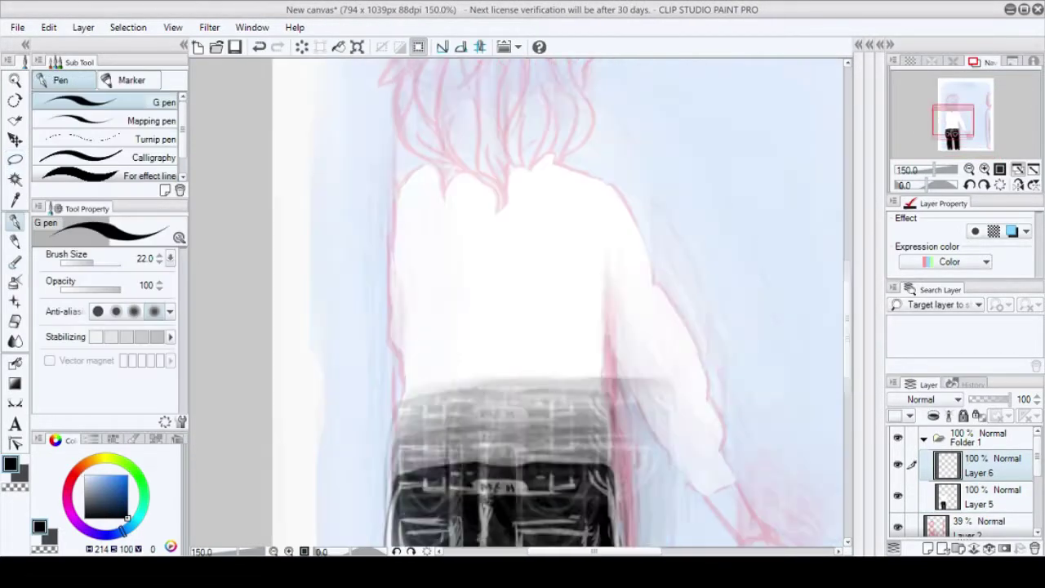
left_click_drag(621, 196, 657, 372)
left_click_drag(605, 257, 684, 336)
left_click_drag(659, 232, 686, 324)
left_click_drag(469, 257, 530, 352)
left_click_drag(582, 249, 533, 367)
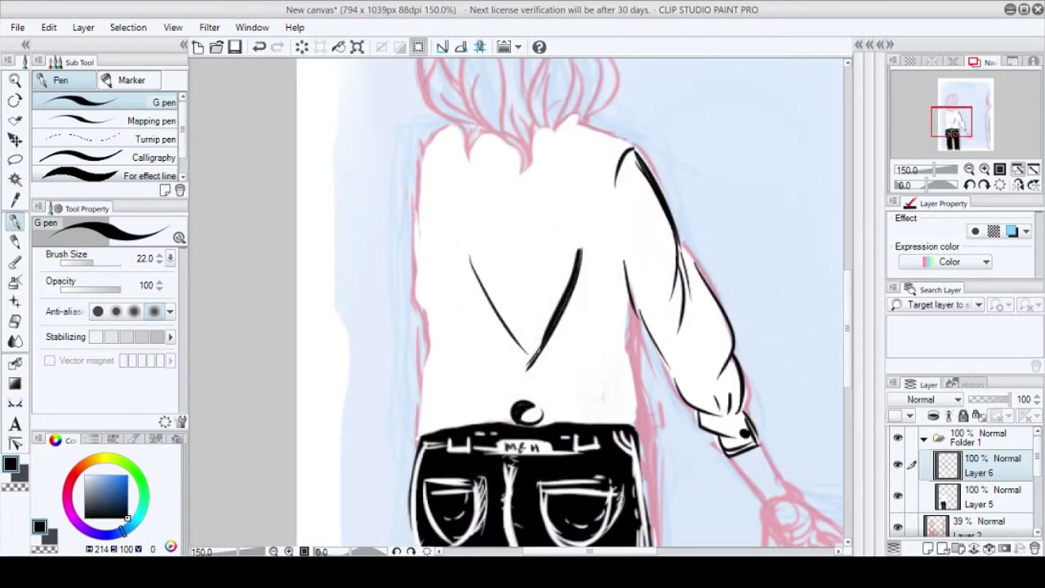
- Ink the shirt's shoulders and side contours in black and add creases across the upper back and around the waist knot
left_click_drag(627, 286, 572, 412)
left_click_drag(588, 195, 533, 228)
left_click_drag(572, 189, 500, 241)
left_click_drag(441, 174, 457, 392)
left_click_drag(425, 392, 490, 408)
left_click_drag(417, 149, 457, 126)
left_click_drag(576, 123, 636, 152)
left_click_drag(421, 155, 429, 331)
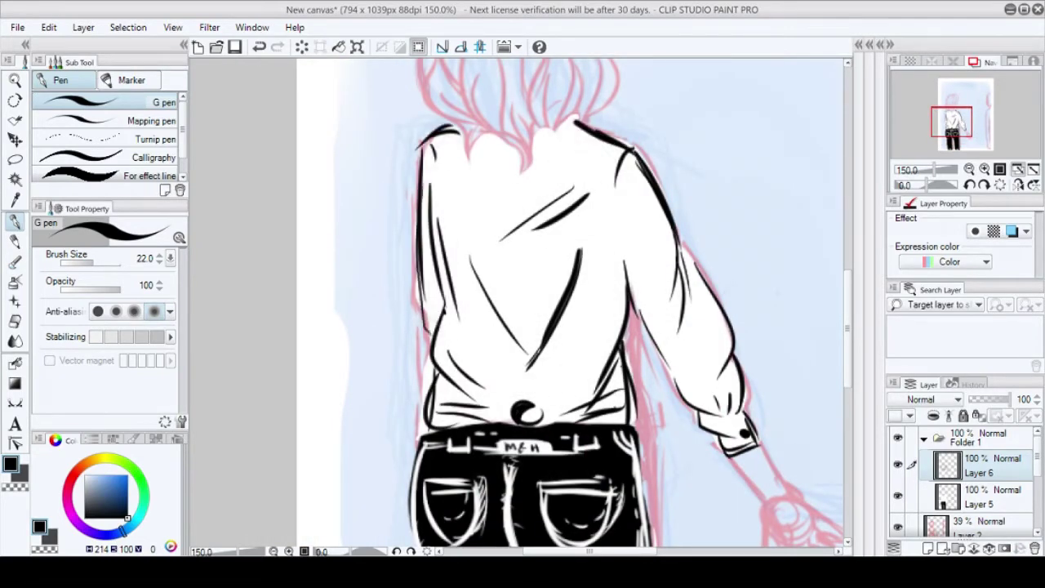
key("ctrl+minus")
key("ctrl+minus")
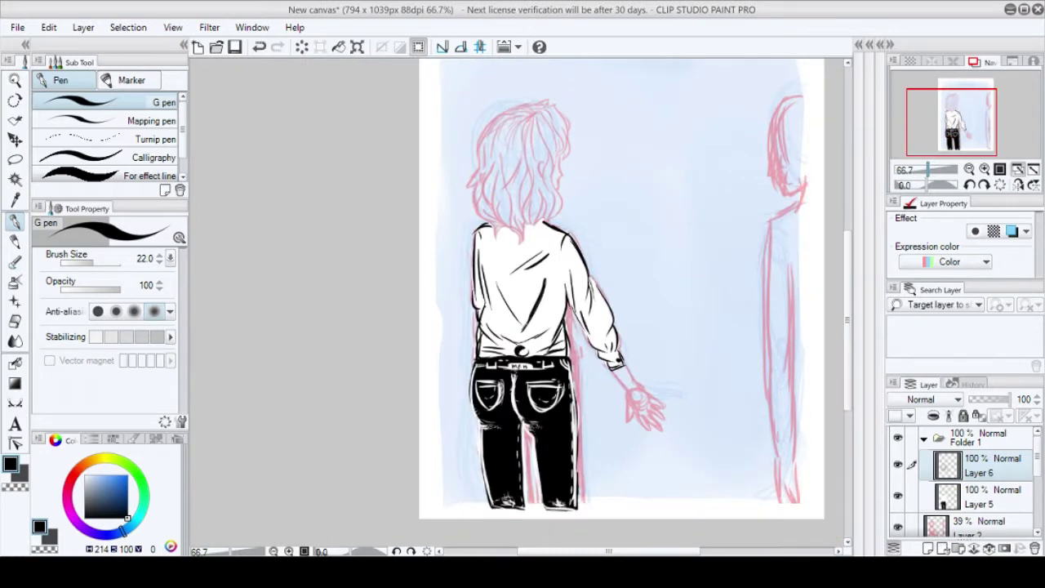
- Paint a white tie end hanging from the shirt's waist knot over the trousers and add black contours to it
key("ctrl+plus")
key("alt+bracketleft")
key("x")
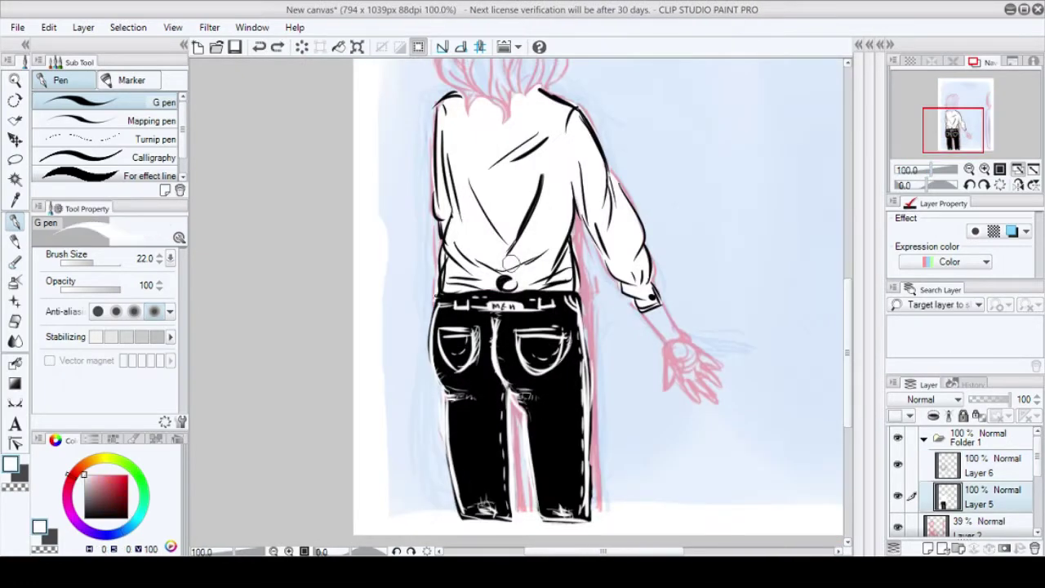
key("ctrl+plus")
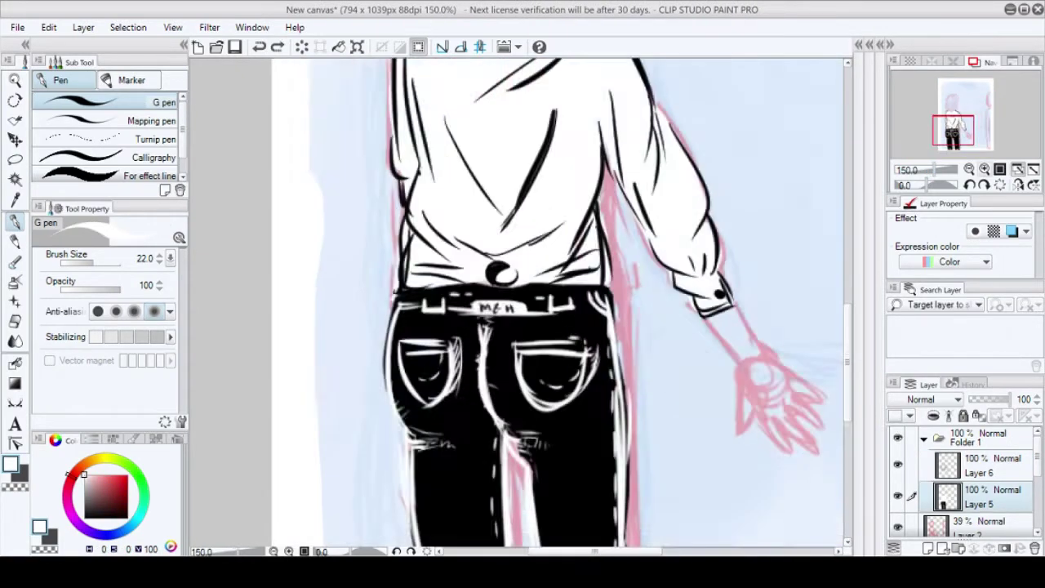
scroll(518, 302, "up", 3)
scroll(519, 302, "down", 3)
key("alt+bracketright")
key("x")
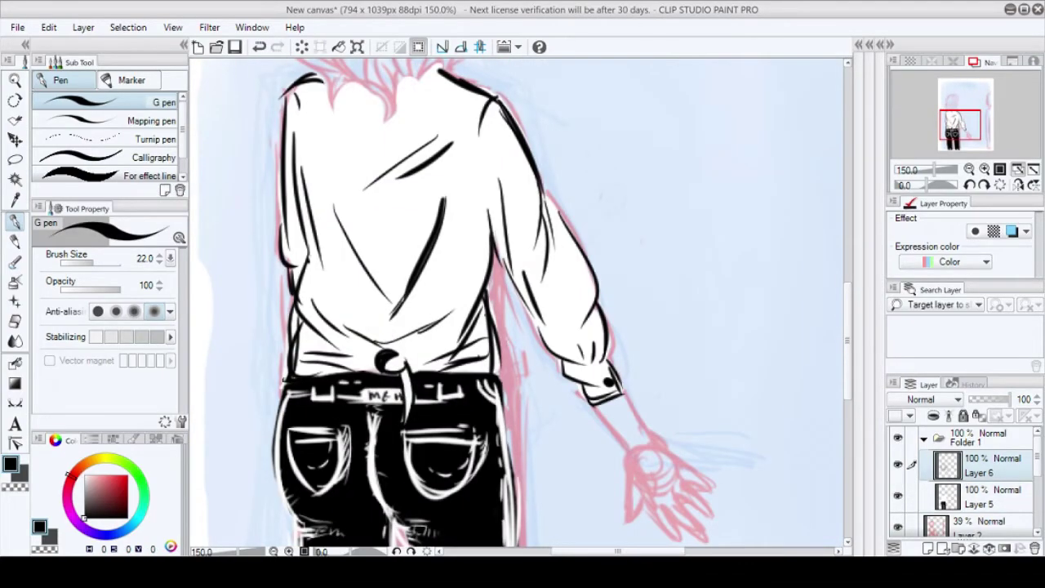
scroll(518, 302, "down", 3)
scroll(519, 302, "up", 3)
- Lasso the sleeve from elbow to cuff on Layer 6 and scale it to 98 percent with a transform
key("m")
left_click_drag(482, 208, 523, 173)
key("ctrl+t")
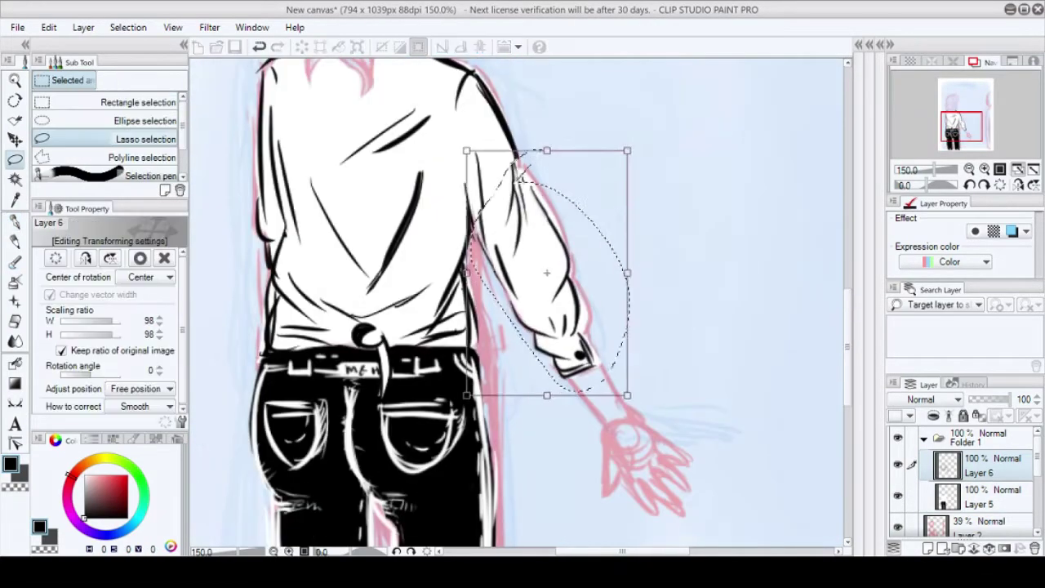
key("Return")
key("p")
scroll(519, 302, "left", 3)
key("e")
key("alt+bracketleft")
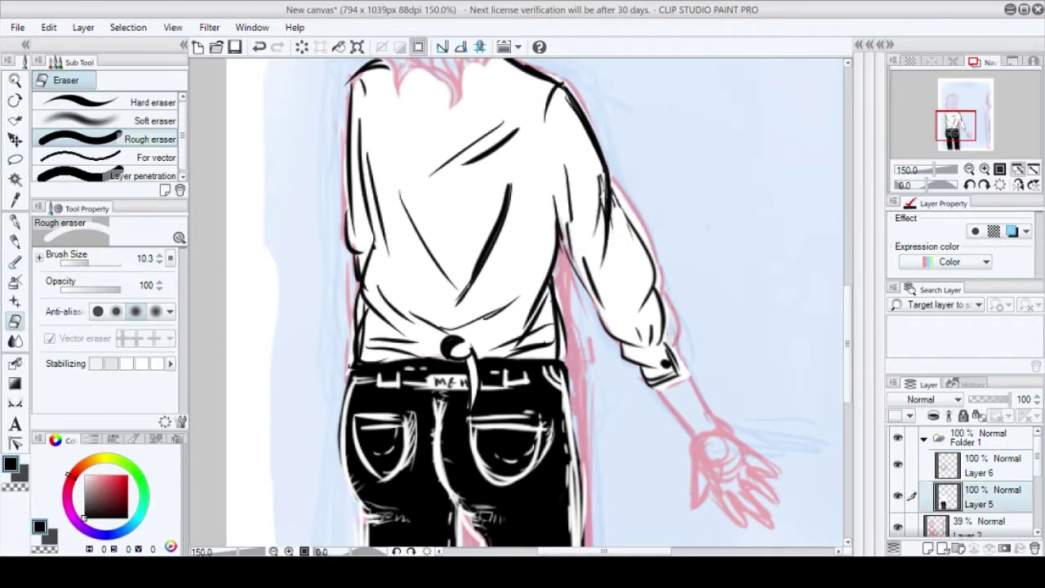
- Lasso the lower sleeve with its cuff on Layer 6 and enlarge it slightly with a transform
key("m")
left_click_drag(593, 314, 594, 322)
key("ctrl+t")
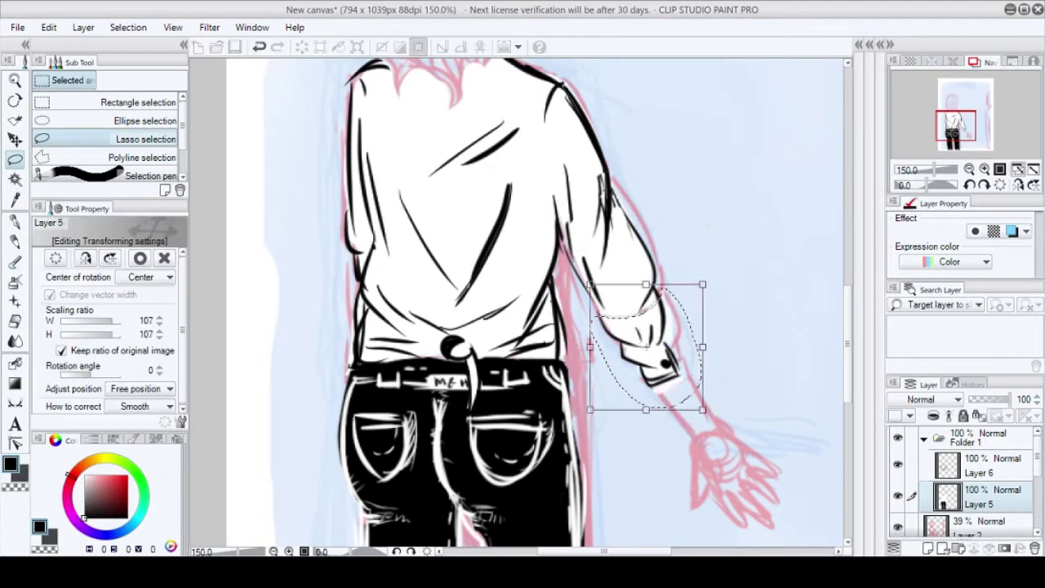
key("alt+bracketright")
left_click_drag(695, 284, 704, 275)
key("Return")
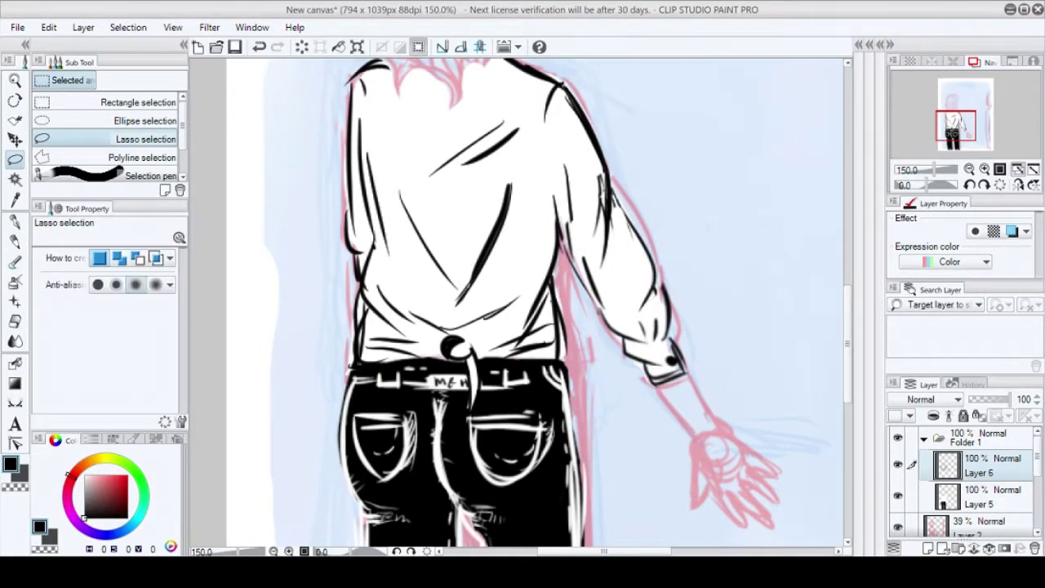
- Ink the forearm and the open hand below the cuff in black on Layer 5 with the G pen
key("alt+bracketleft")
key("p")
key("ctrl+d")
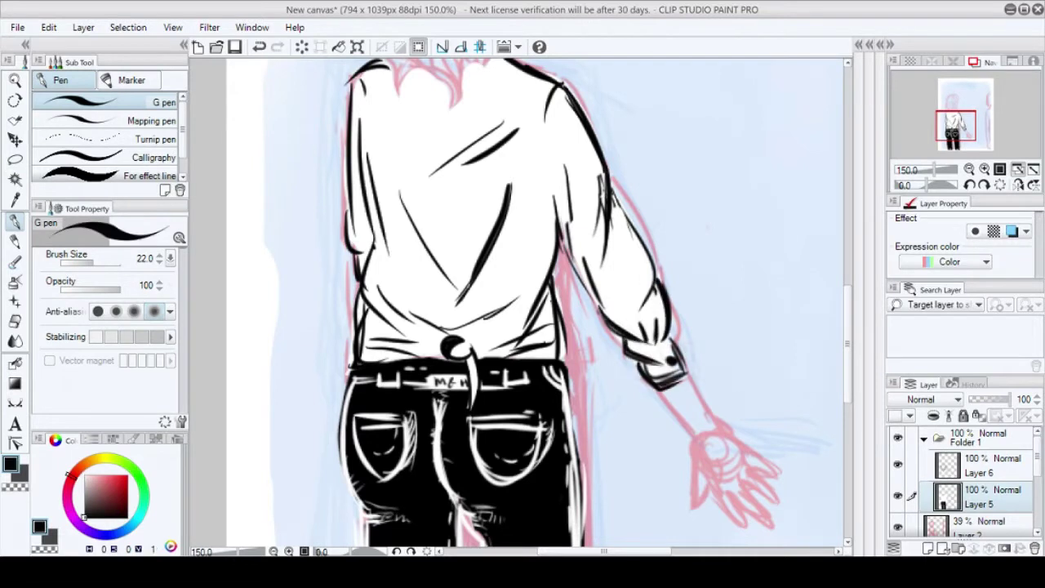
left_click_drag(650, 384, 689, 430)
left_click_drag(687, 365, 714, 419)
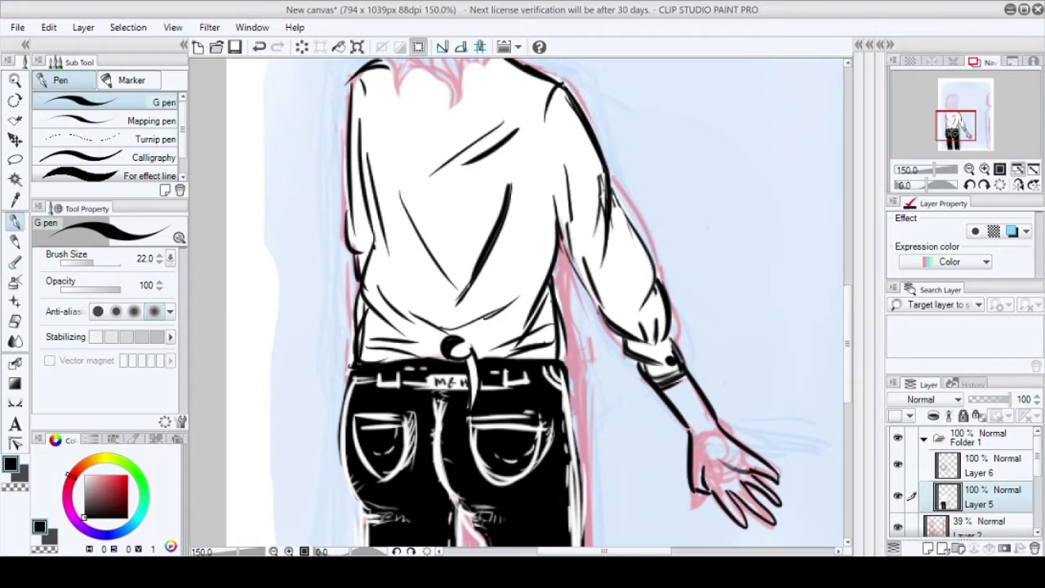
key("ctrl+minus")
key("ctrl+minus")
key("ctrl+minus")
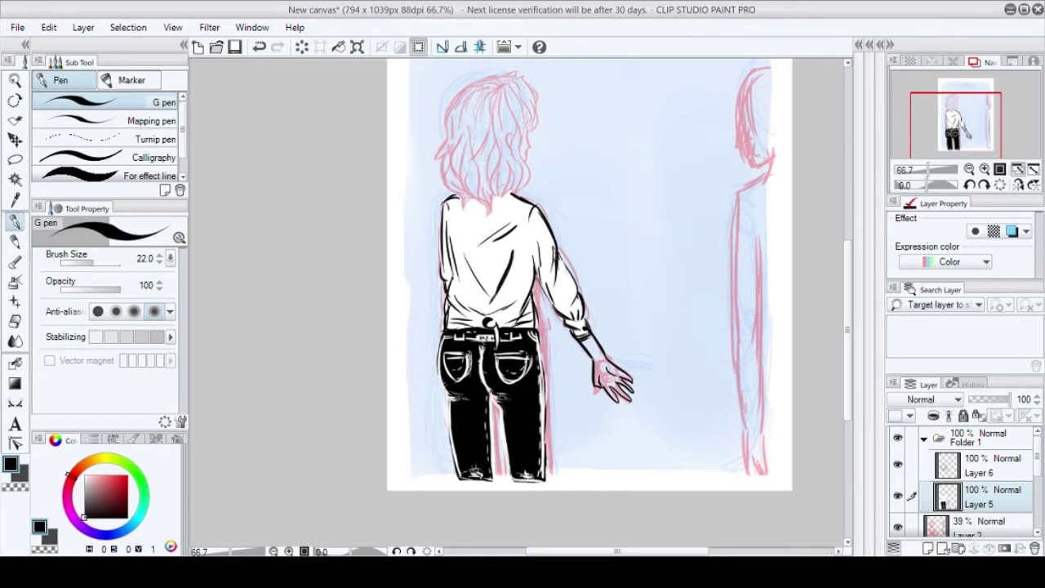
- Outline the figure's hair in thick black on Layer 5 and fill the enclosed shape with black
scroll(507, 98, "up", 3)
mouse_move(347, 310)
left_mouse_down()
mouse_move(323, 383)
mouse_move(490, 474)
mouse_move(535, 115)
mouse_move(339, 352)
left_mouse_up()
mouse_move(480, 132)
left_mouse_down()
mouse_move(351, 237)
mouse_move(364, 196)
left_mouse_up()
left_click_drag(562, 270, 555, 388)
mouse_move(600, 245)
left_mouse_down()
mouse_move(576, 441)
mouse_move(485, 498)
left_mouse_up()
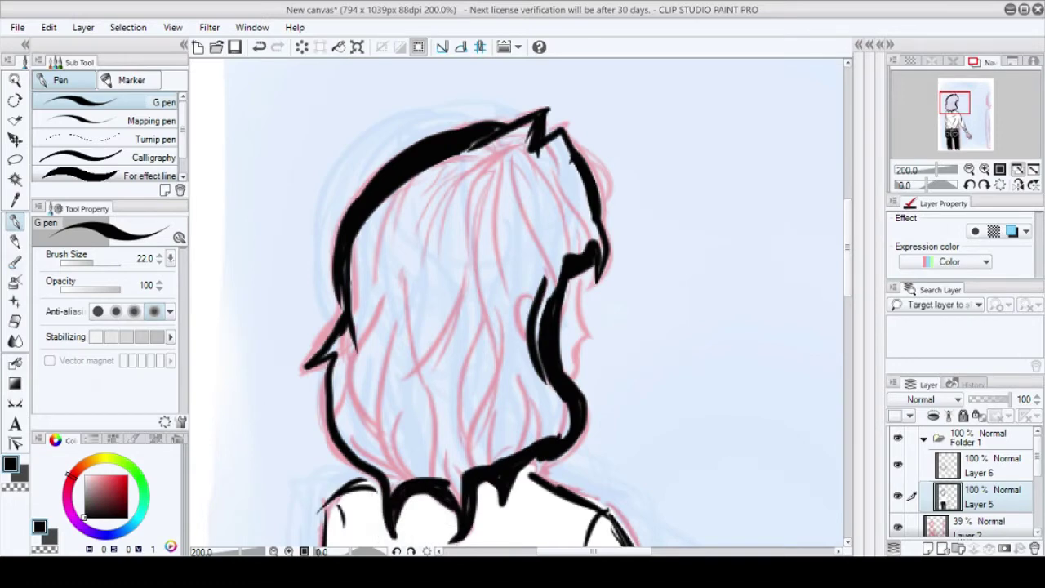
key("w")
left_click(457, 286)
key("alt+BackSpace")
key("ctrl+d")
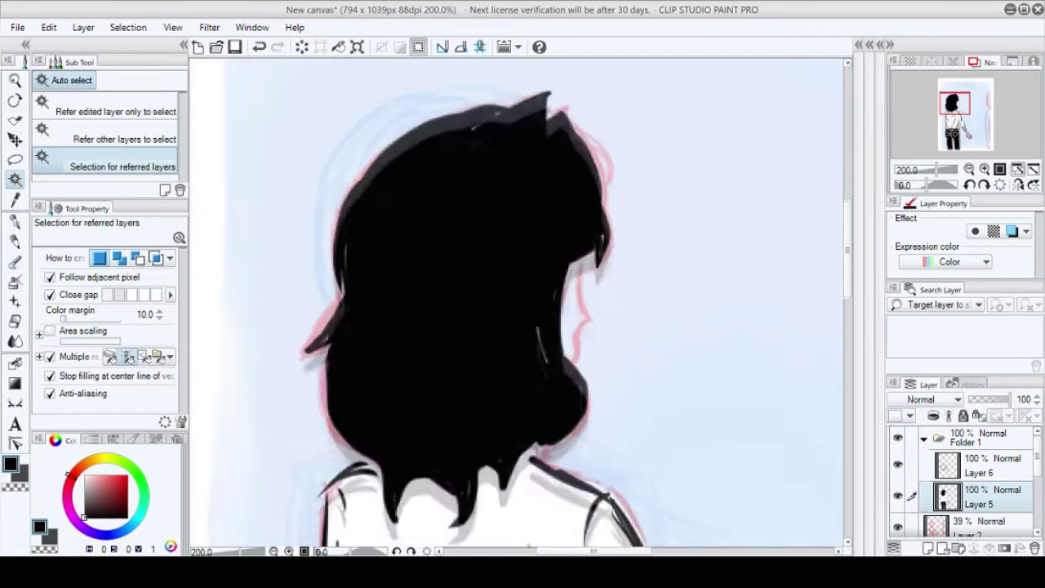
- Ink the face profile with nose and lips beside the hair in black on Layer 6
key("p")
left_click(992, 465)
left_click_drag(580, 276, 576, 347)
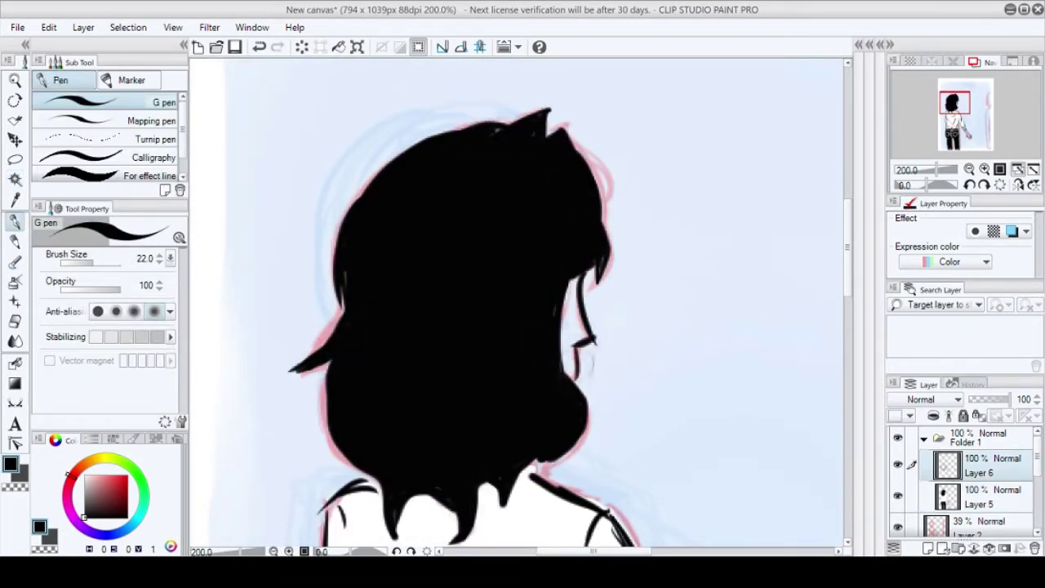
- Draw white highlight strands on the black hair at the crown, around the face and along the lower front edge
key("x")
mouse_move(523, 144)
left_mouse_down()
mouse_move(455, 204)
mouse_move(507, 304)
left_mouse_up()
left_click_drag(470, 285, 407, 379)
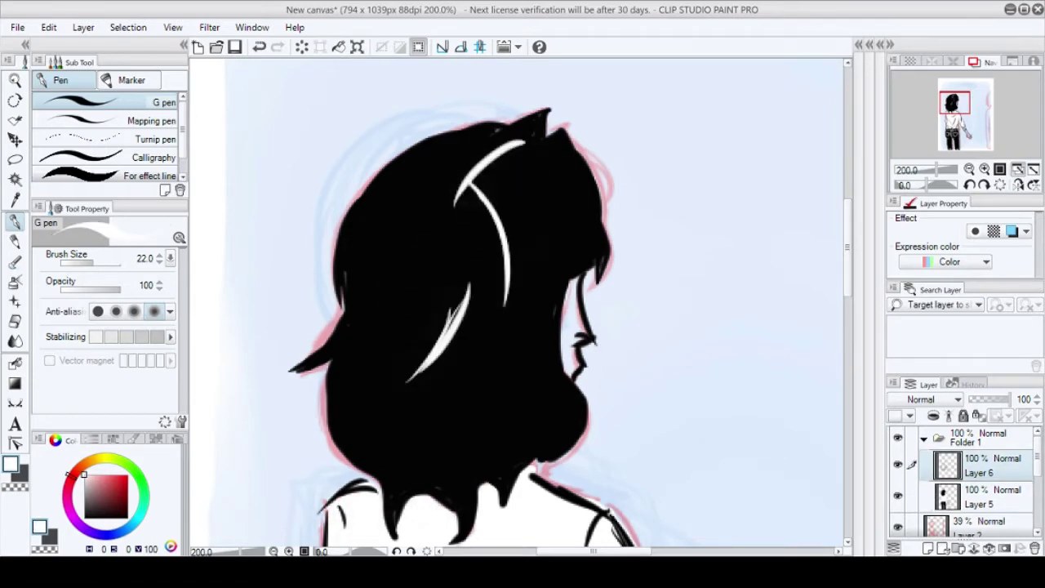
left_click_drag(605, 134, 568, 281)
left_click_drag(544, 163, 490, 306)
left_click_drag(522, 408, 539, 239)
left_click_drag(608, 230, 495, 340)
left_click_drag(541, 269, 435, 377)
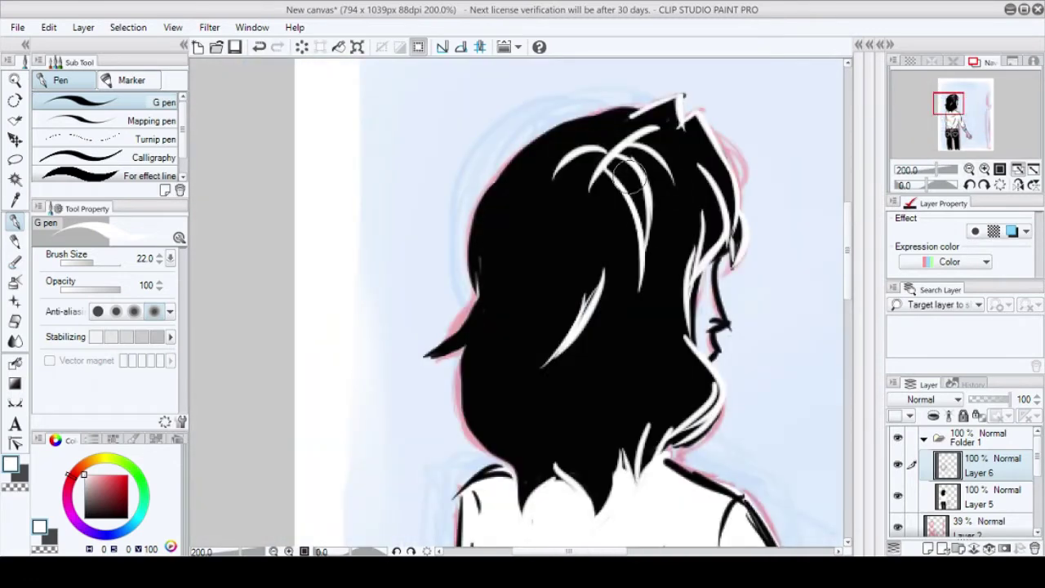
- Add white contours and long flowing strands to the back and lower lengths of the hair, with small highlight marks
mouse_move(482, 279)
left_mouse_down()
mouse_move(429, 355)
mouse_move(506, 482)
left_mouse_up()
left_click_drag(674, 176, 694, 408)
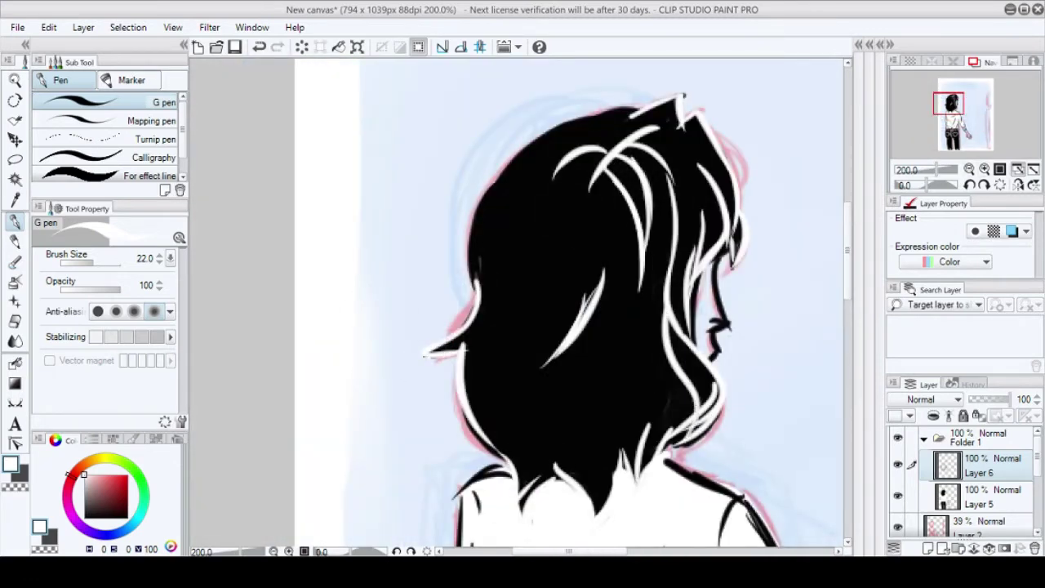
left_click_drag(653, 278, 623, 464)
left_click_drag(666, 310, 699, 412)
left_click_drag(588, 114, 477, 253)
mouse_move(522, 204)
left_mouse_down()
mouse_move(482, 359)
mouse_move(500, 482)
left_mouse_up()
mouse_move(531, 245)
left_mouse_down()
mouse_move(604, 274)
mouse_move(545, 483)
left_mouse_up()
key("ctrl+z")
left_click_drag(597, 182, 539, 333)
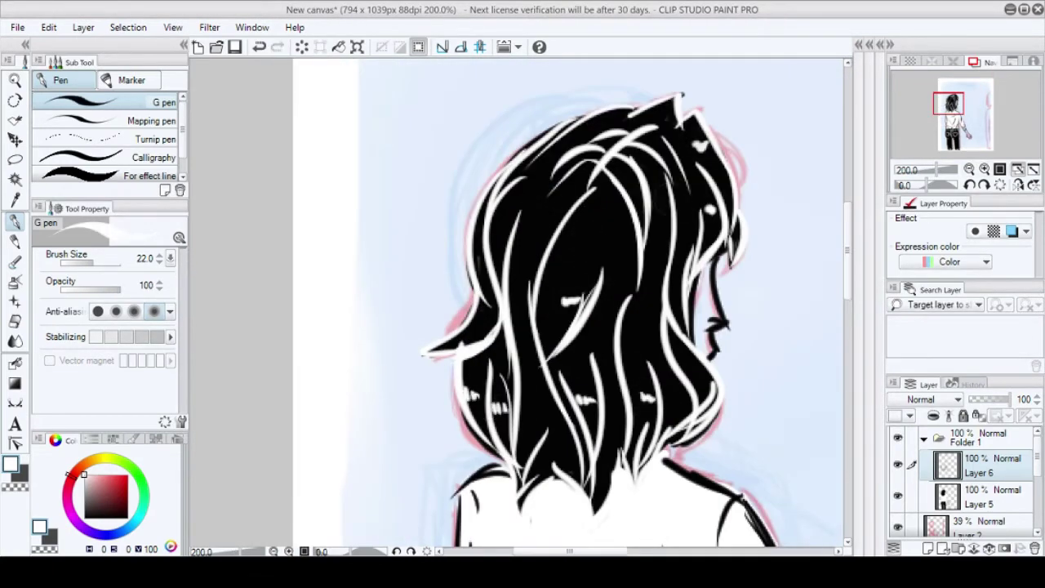
- Add short black hatching marks to the shirt folds and draw a black bracelet around the wrist
scroll(510, 213, "down", 5)
scroll(568, 343, "up", 4)
key("x")
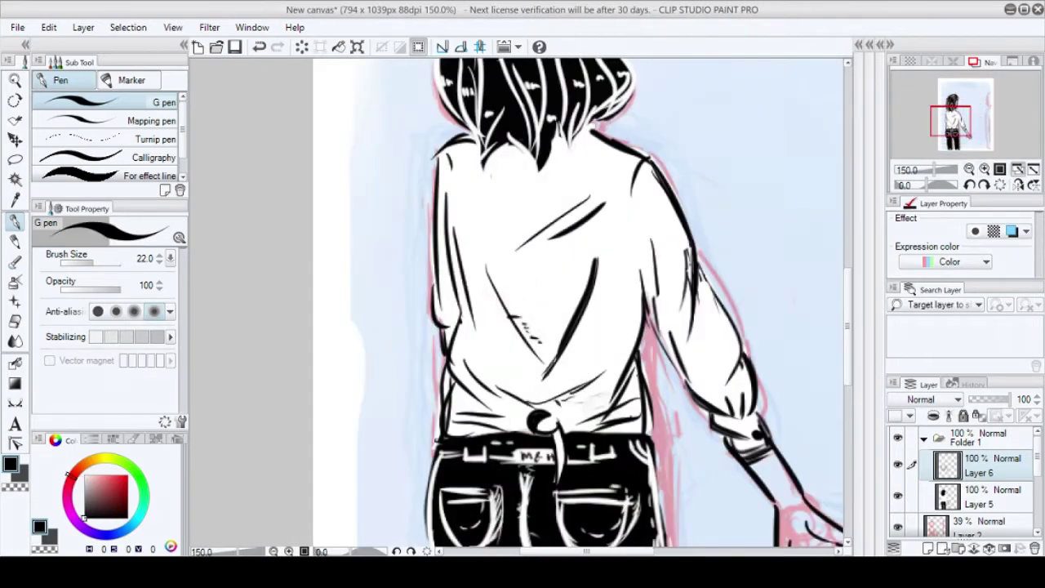
scroll(572, 216, "down", 4)
scroll(571, 302, "up", 3)
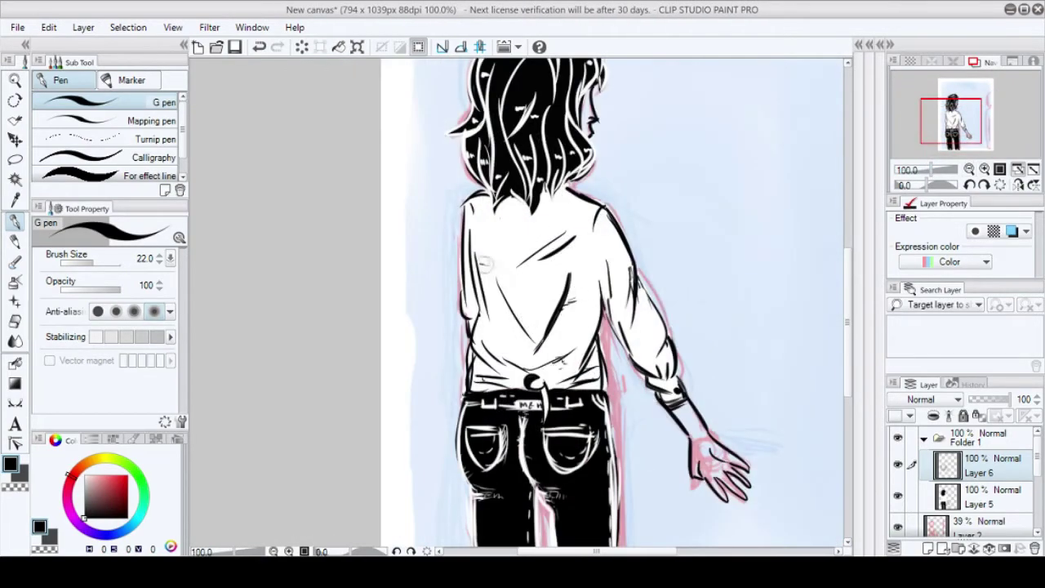
scroll(612, 302, "down", 3)
left_click_drag(690, 247, 712, 255)
scroll(608, 298, "down", 3)
scroll(523, 204, "up", 3)
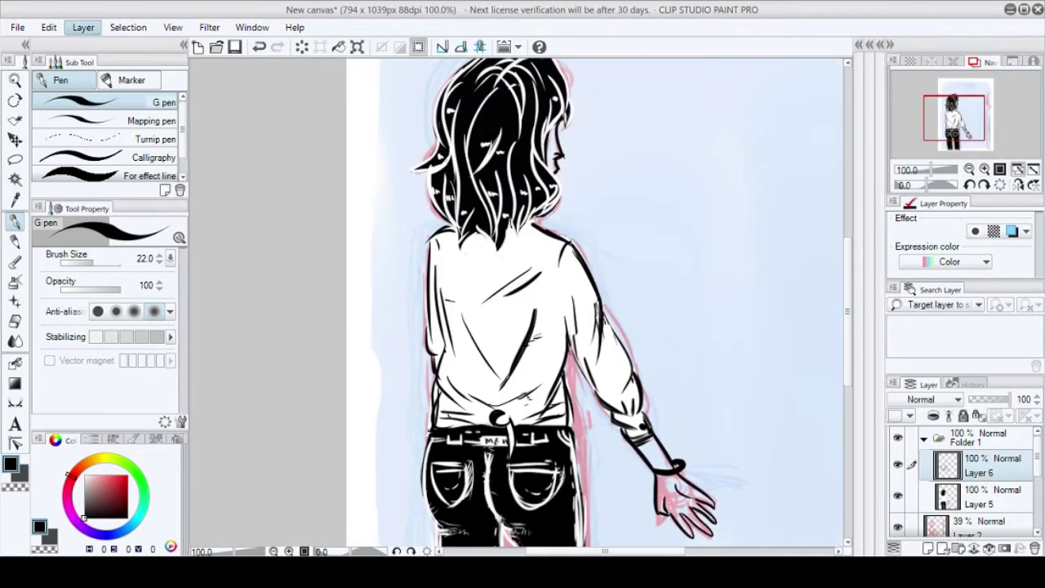
- Shade the head and body of the second figure at the canvas edge with soft grey brush strokes on Layer 7
scroll(597, 302, "down", 2)
left_click(151, 121)
key("ctrl+z")
left_click_drag(766, 260, 764, 490)
left_click_drag(764, 343, 766, 523)
mouse_move(768, 204)
left_mouse_down()
mouse_move(758, 152)
mouse_move(780, 163)
mouse_move(780, 445)
mouse_move(771, 149)
mouse_move(774, 490)
left_mouse_up()
key("e")
left_click_drag(771, 294, 773, 523)
key("p")
key("b")
left_click_drag(760, 269, 764, 539)
left_click_drag(779, 229, 780, 465)
left_click_drag(772, 155, 774, 490)
mouse_move(768, 131)
left_mouse_down()
mouse_move(760, 384)
mouse_move(780, 384)
left_mouse_up()
- Outline the grey figure's profile, eye and shoulder in white on Layer 6 and add triangular accents near its face and the hand
key("p")
left_click(992, 489)
mouse_move(780, 249)
left_mouse_down()
mouse_move(779, 331)
mouse_move(753, 502)
left_mouse_up()
left_click(163, 102)
key("x")
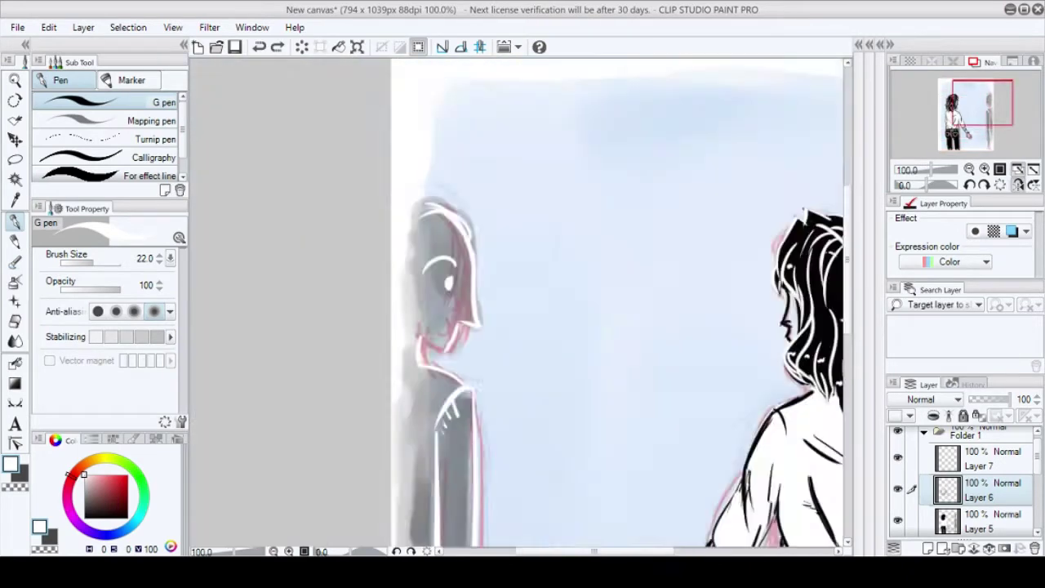
key("x")
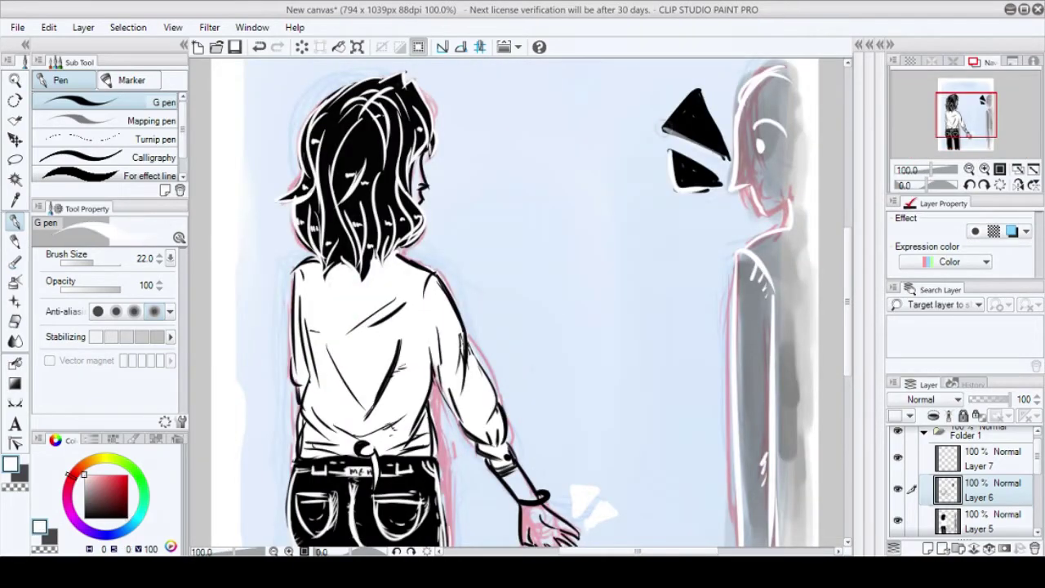
left_click_drag(581, 439, 616, 480)
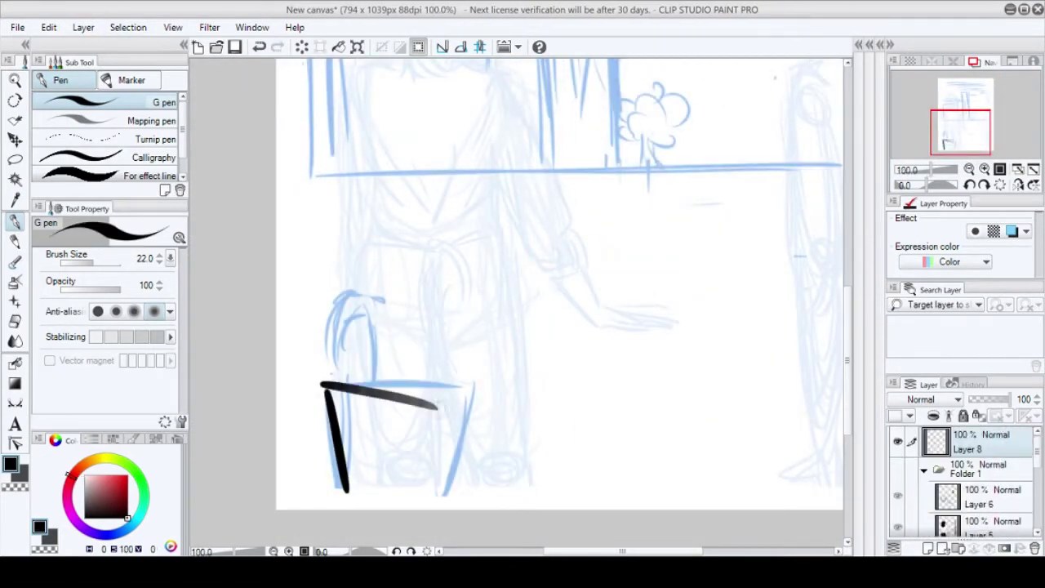
- Fill the outlined flower pot on Layer 8 with black and give it a thick black rim
key("ctrl+t")
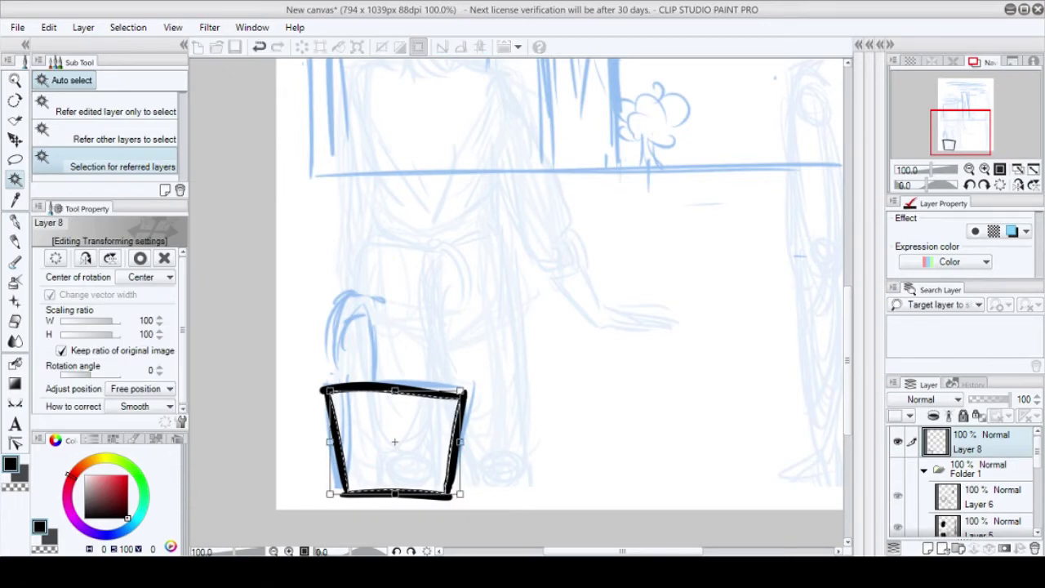
key("Escape")
key("alt+Delete")
key("ctrl+d")
key("p")
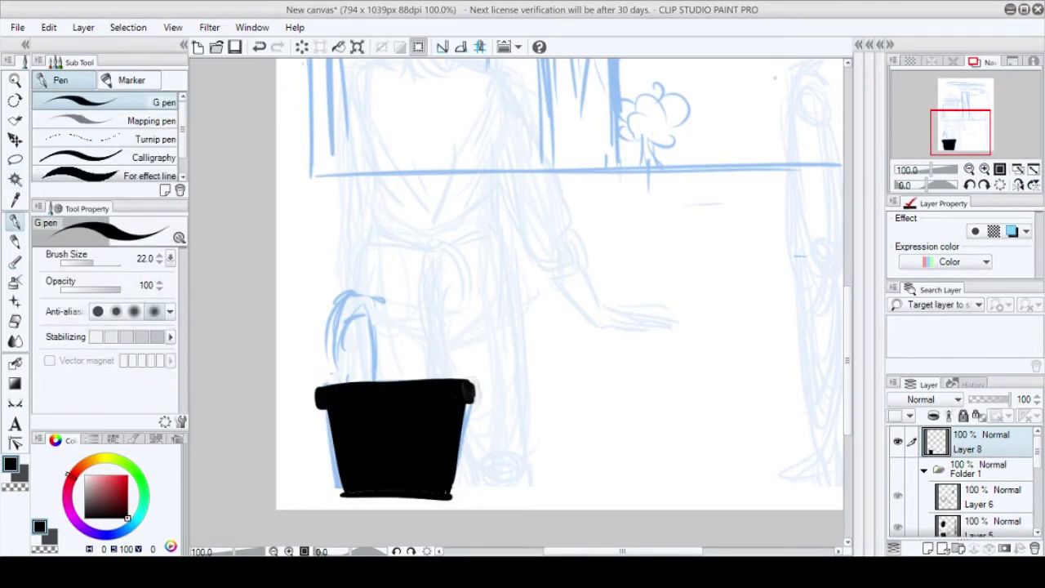
- Add white highlights to the flower pot's body, along its rim line and down its side edge with the G pen
left_click_drag(490, 327, 506, 309)
key("x")
left_click_drag(366, 408, 369, 447)
left_click(377, 465)
left_click_drag(339, 382, 472, 394)
left_click_drag(476, 392, 467, 478)
left_click_drag(359, 478, 453, 479)
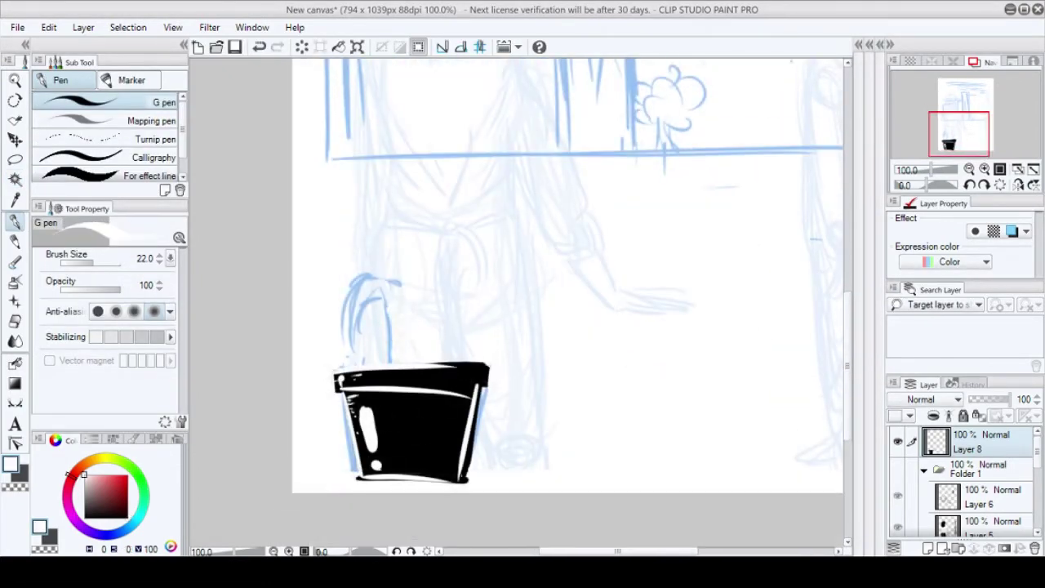
- Paint the potted plant's trunk and drooping leaves as a solid white shape above the pot
scroll(964, 482, "down", 5)
mouse_move(392, 361)
left_mouse_down()
mouse_move(390, 274)
mouse_move(349, 335)
left_mouse_up()
left_click_drag(402, 290, 441, 331)
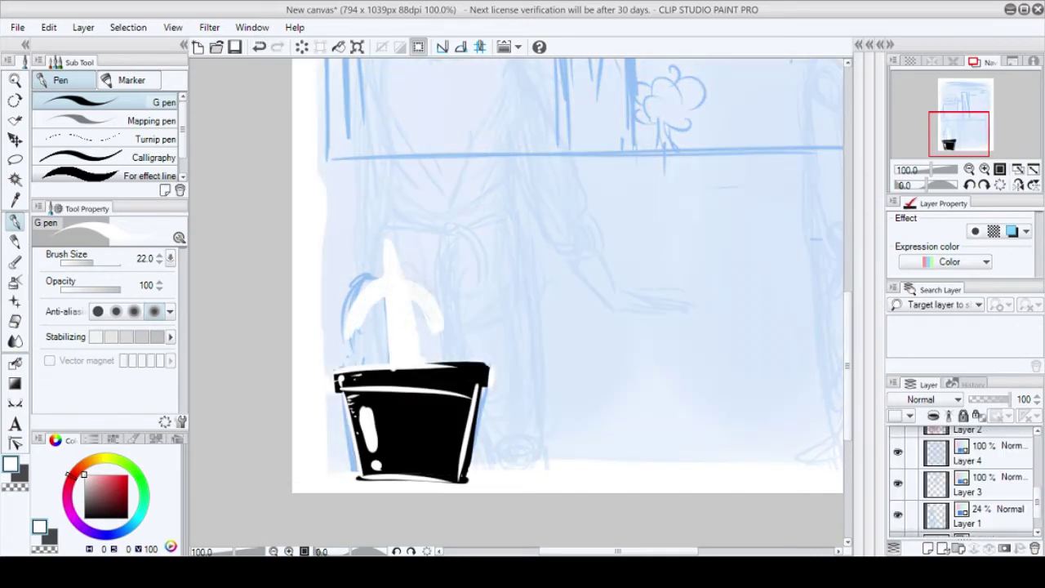
- Outline the plant's trunk and leaves in black and add small vein marks to the leaves
key("x")
left_click_drag(378, 276, 350, 343)
left_click_drag(386, 291, 364, 339)
left_click_drag(407, 301, 438, 337)
left_click_drag(389, 365, 424, 364)
left_click_drag(408, 245, 461, 298)
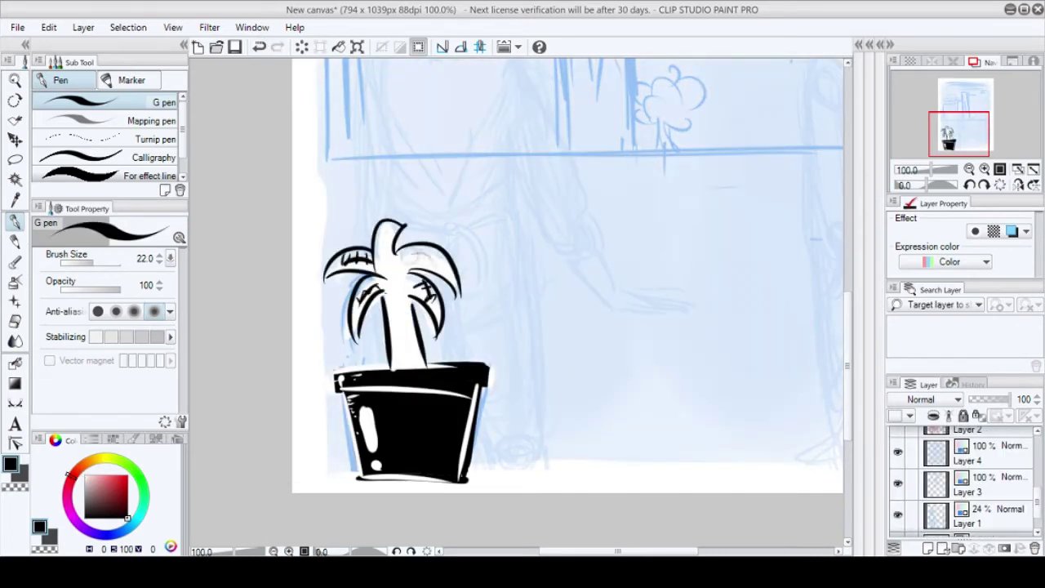
- Draw a thick black sill along the horizontal sketch line on Layer 8 with the Mapping pen at size 126.8
key("x")
scroll(567, 293, "down", 2)
scroll(964, 481, "up", 5)
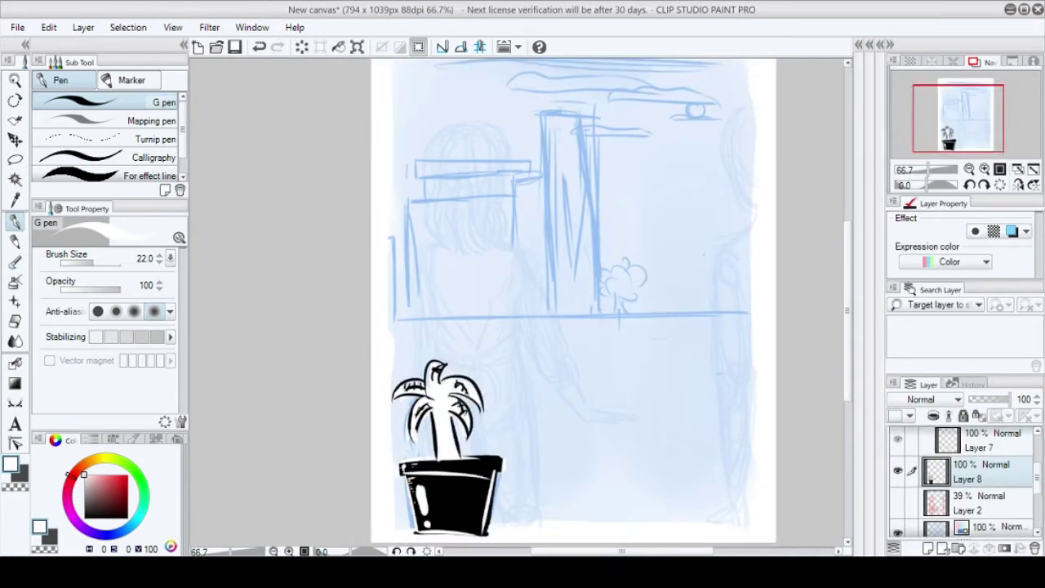
key("x")
left_click(151, 121)
left_click_drag(370, 374, 735, 369)
left_click_drag(498, 360, 735, 369)
scroll(556, 302, "up", 1)
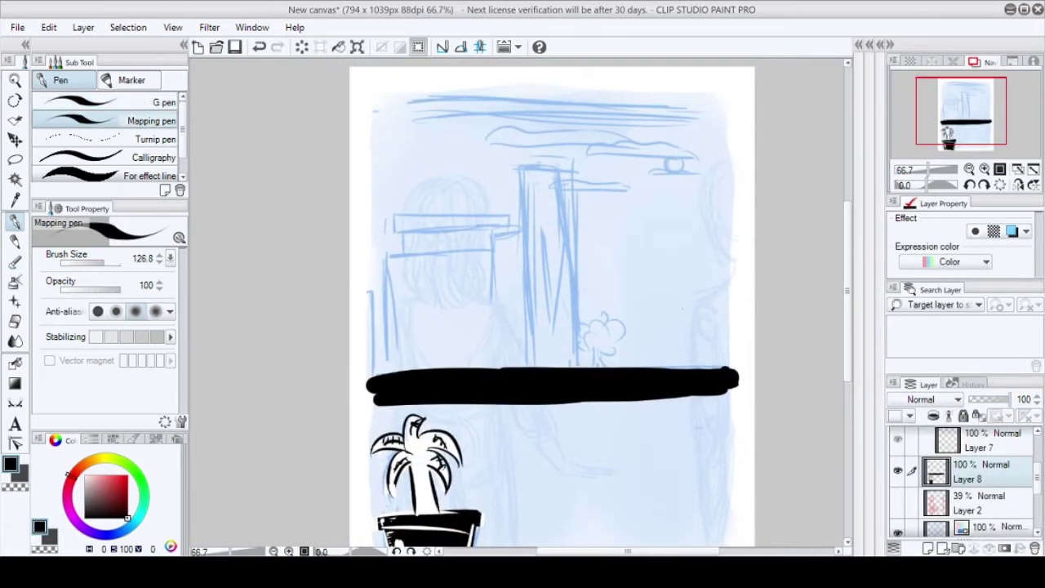
- Hatch the black sill with white diagonal strokes along its full length using the G pen
left_click(163, 102)
key("x")
mouse_move(377, 398)
left_mouse_down()
mouse_move(478, 378)
mouse_move(621, 374)
left_mouse_up()
left_click_drag(555, 400, 735, 374)
- Draw the tall tower above the sill as a solid black shape with white vertical streaks using the G pen
key("x")
left_click_drag(527, 169, 530, 367)
key("ctrl+z")
key("ctrl+t")
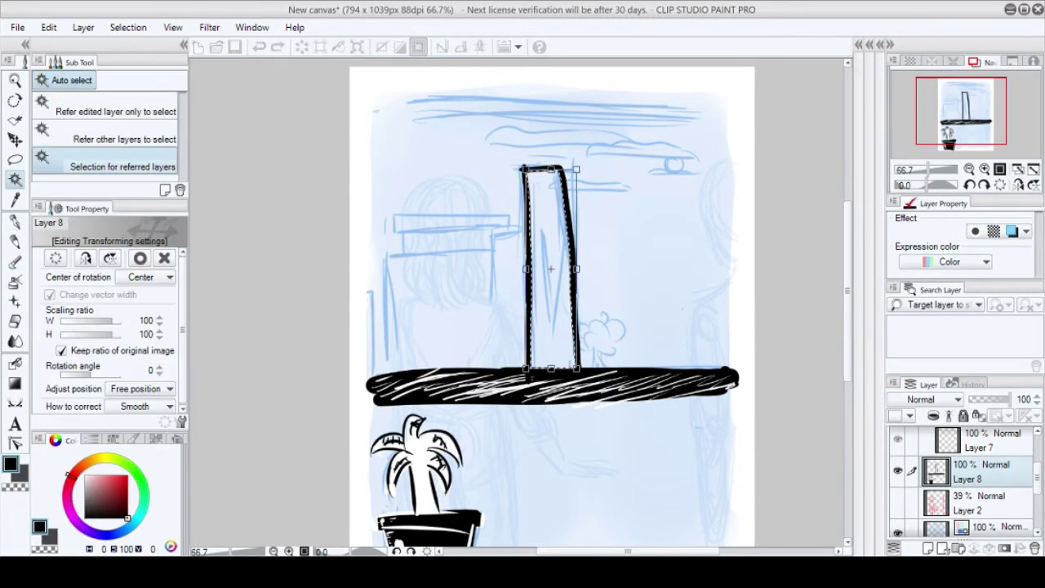
key("Return")
key("alt+BackSpace")
key("ctrl+d")
key("p")
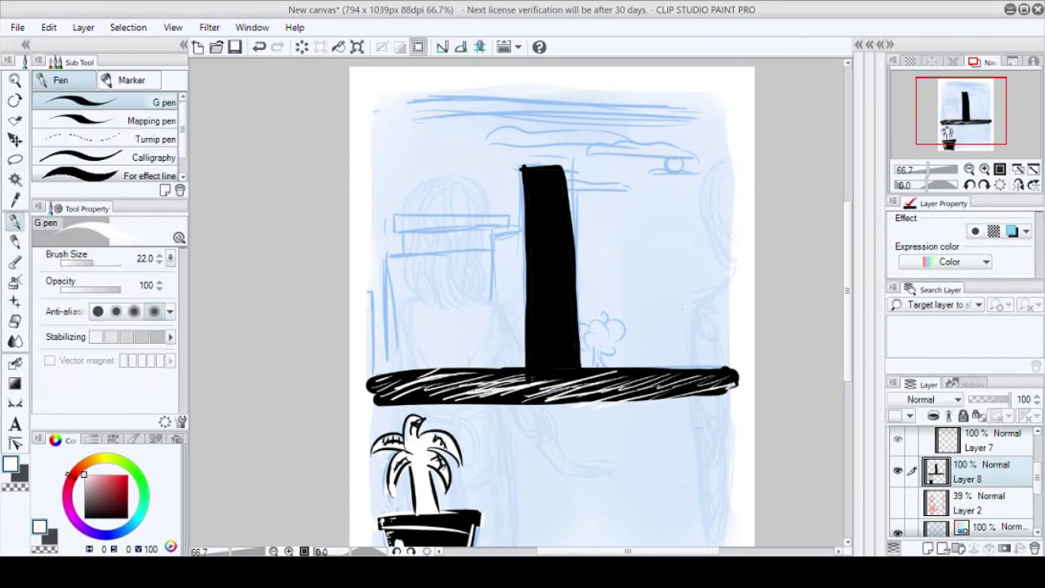
scroll(547, 306, "up", 1)
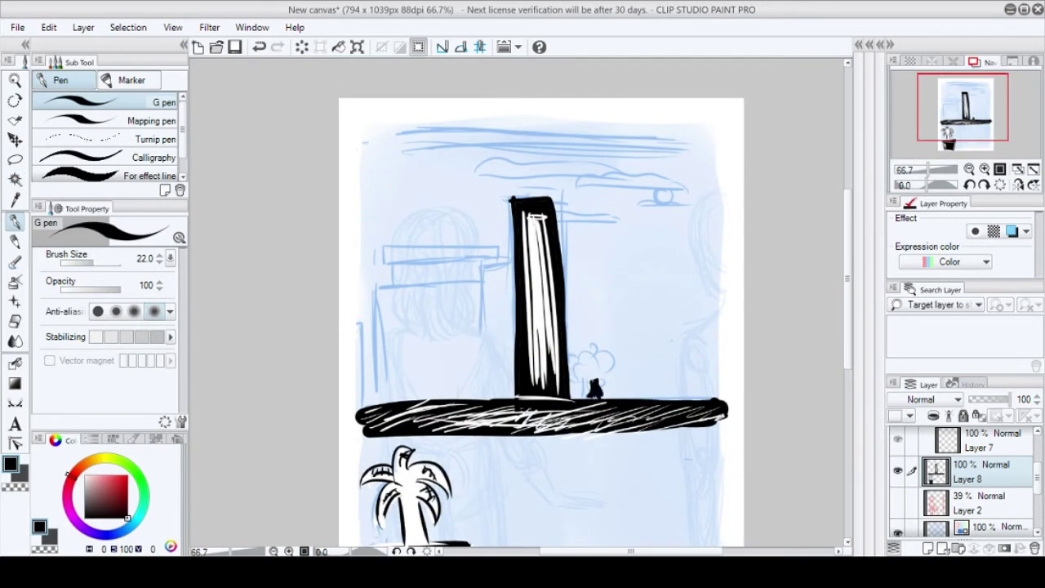
- Draw the narrow building beside the black tower, fill it white and add two columns of small black square windows
left_click_drag(482, 265, 514, 259)
left_click_drag(546, 306, 657, 289)
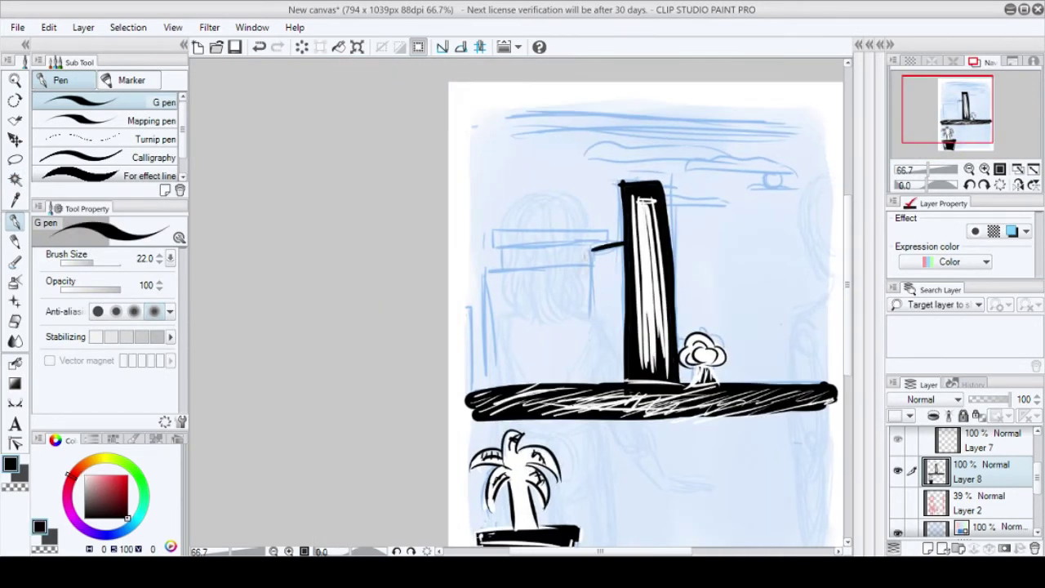
key("w")
left_click(606, 315)
key("alt+BackSpace")
key("ctrl+d")
key("p")
key("x")
left_click(601, 264)
left_click(613, 285)
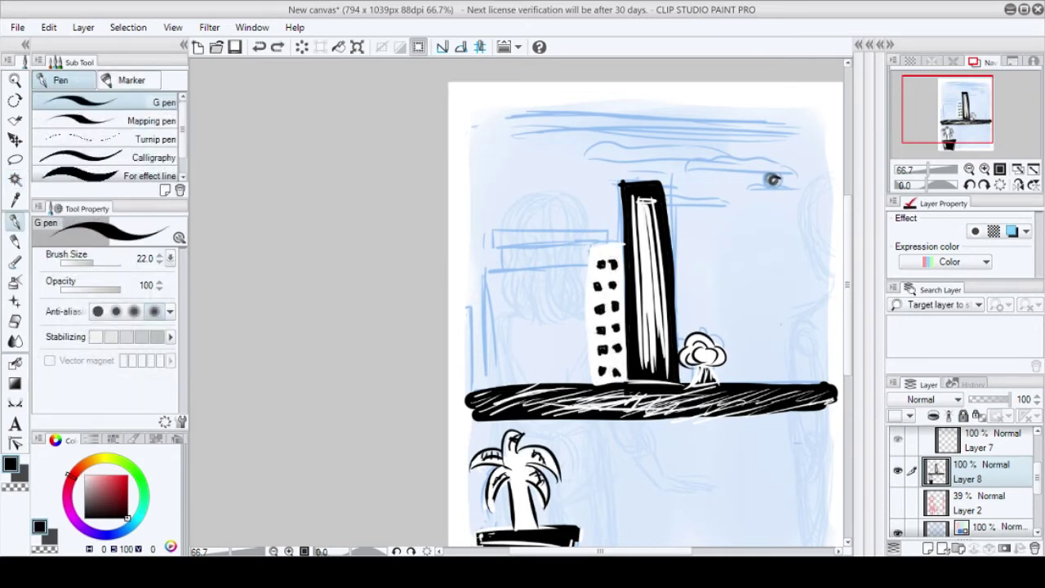
- Fill the wide building beside the white one solid black and add its white details, including the BLAH BLAH rooftop lettering
key("w")
left_click(535, 327)
key("alt+BackSpace")
key("x")
key("ctrl+d")
key("p")
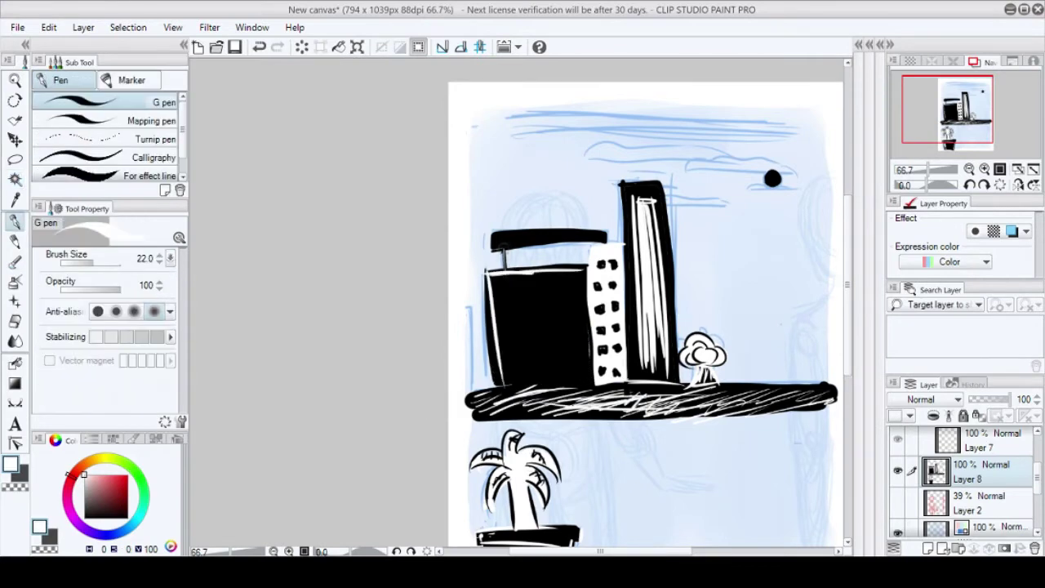
left_click_drag(645, 326, 501, 334)
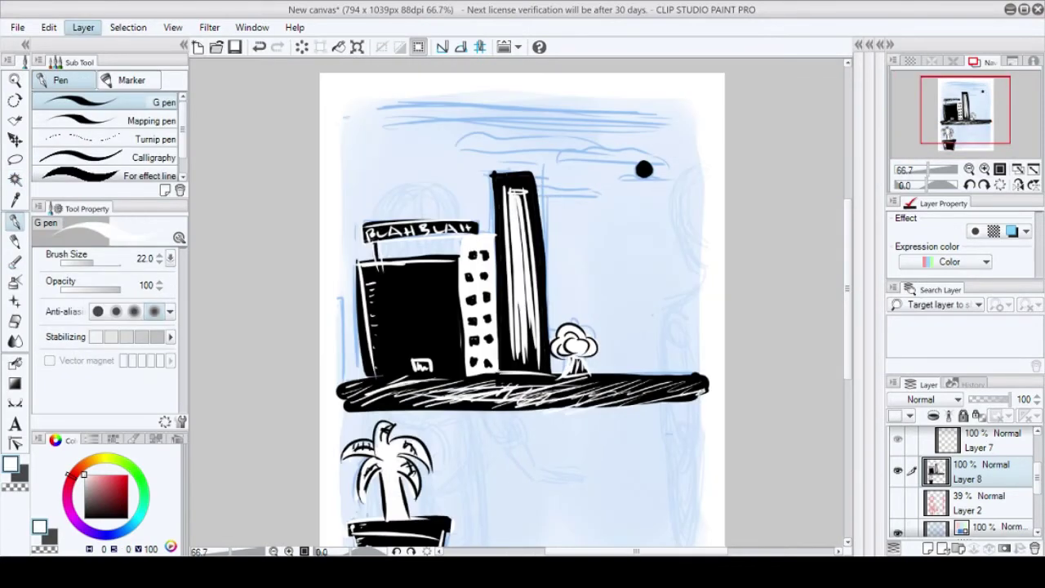
- Create a new layer beneath Layer 8 and paint the sky behind the buildings solid white with the Mapping pen
key("ctrl+shift+n")
left_click(151, 121)
left_click_drag(327, 147, 441, 204)
left_click_drag(392, 139, 572, 147)
mouse_move(670, 131)
left_mouse_down()
mouse_move(539, 383)
mouse_move(613, 383)
left_mouse_up()
left_click_drag(539, 114, 335, 392)
- Draw two flat-bottomed clouds in black around the sun on Layer 8 with the G pen
left_click(980, 462)
key("x")
left_click(163, 102)
left_click_drag(467, 169, 477, 180)
left_click_drag(583, 205, 671, 205)
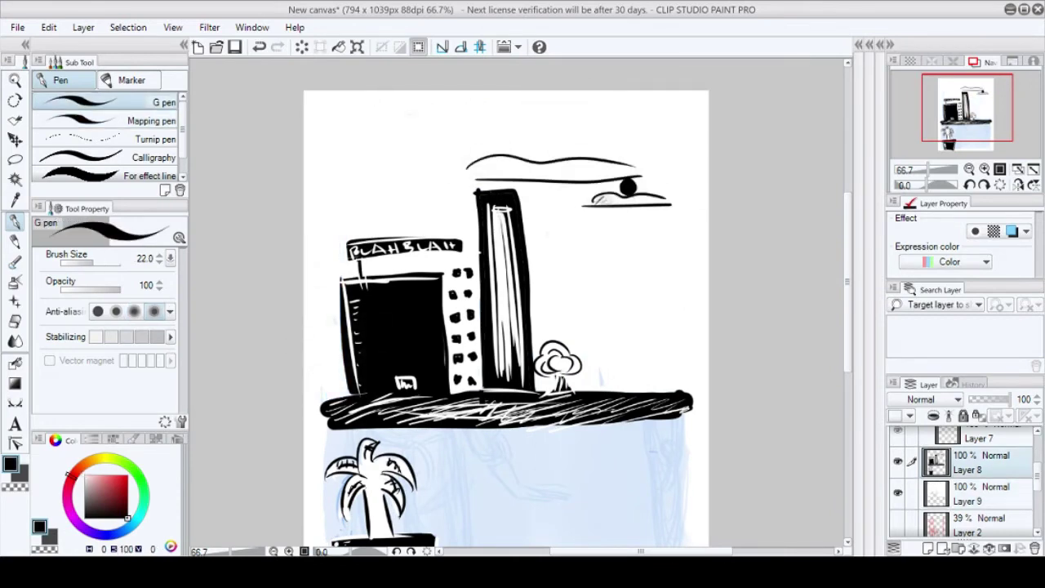
mouse_move(490, 343)
left_mouse_down()
mouse_move(490, 204)
mouse_move(467, 235)
left_mouse_up()
- Paint the wall beneath the sill solid black on Layer 9 with the Mapping pen at size 305.1
left_click(980, 493)
left_click(151, 121)
left_click_drag(294, 327, 335, 473)
left_click_drag(383, 327, 408, 482)
left_click_drag(490, 343, 584, 441)
left_click_drag(637, 335, 441, 490)
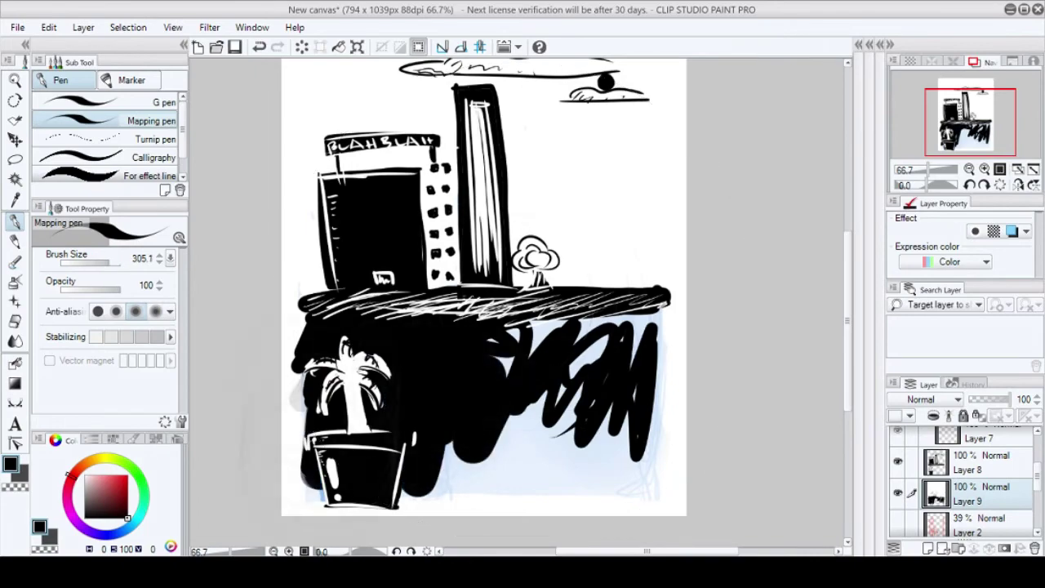
left_click_drag(662, 310, 457, 489)
left_click_drag(662, 359, 507, 498)
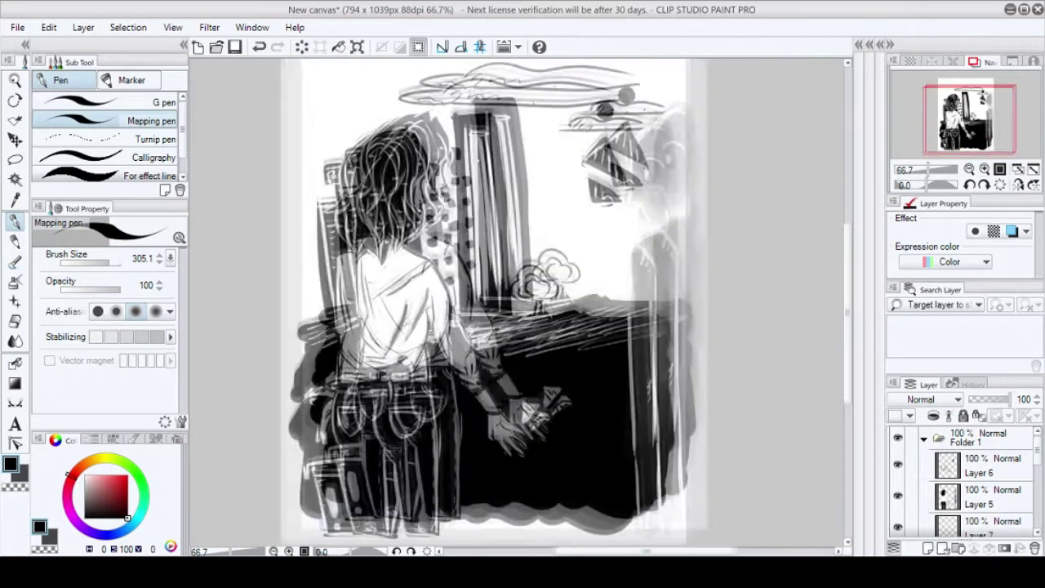